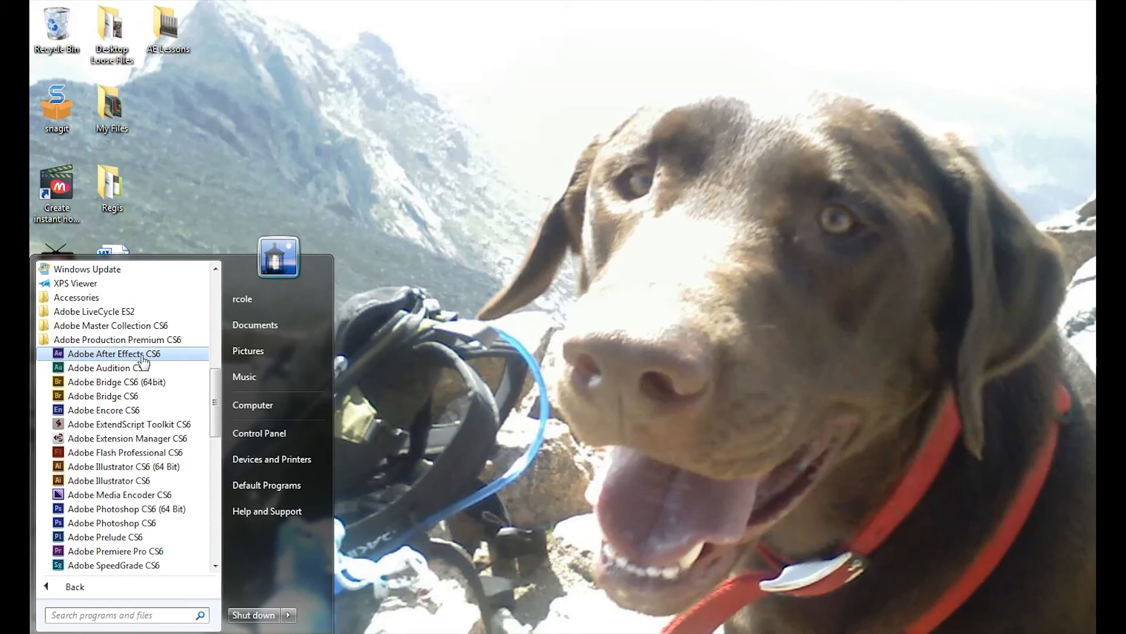
Launch Adobe After Effects CS6 and dismiss its welcome window to reach the empty project.
{"action": "left_click", "coordinate": [130, 355]}
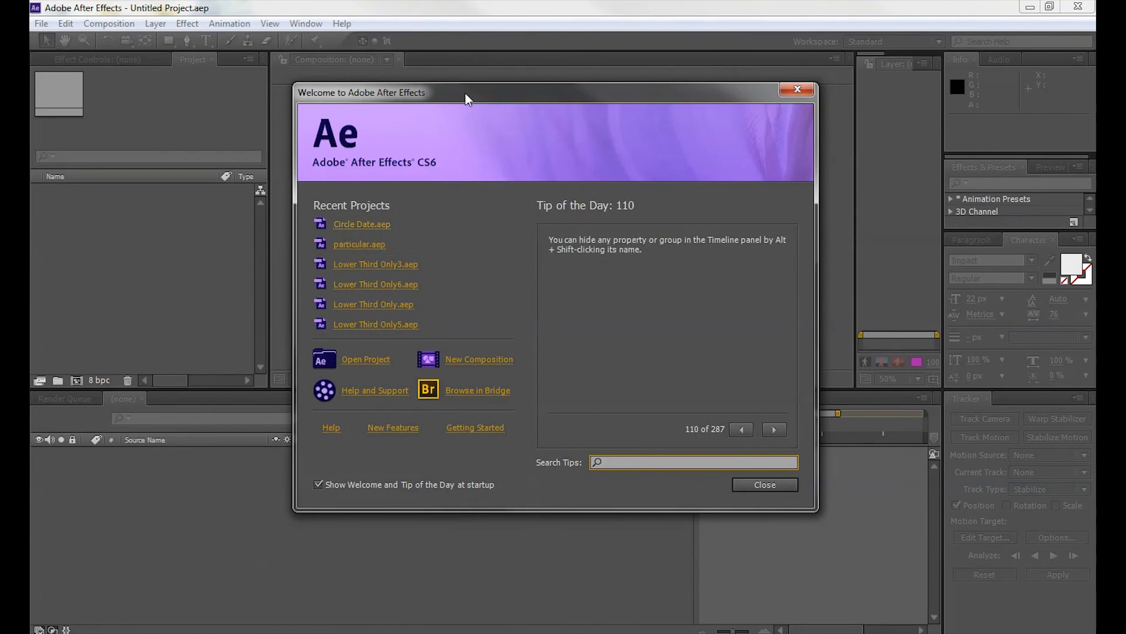
{"action": "left_click_drag", "start_coordinate": [465, 90], "coordinate": [495, 97]}
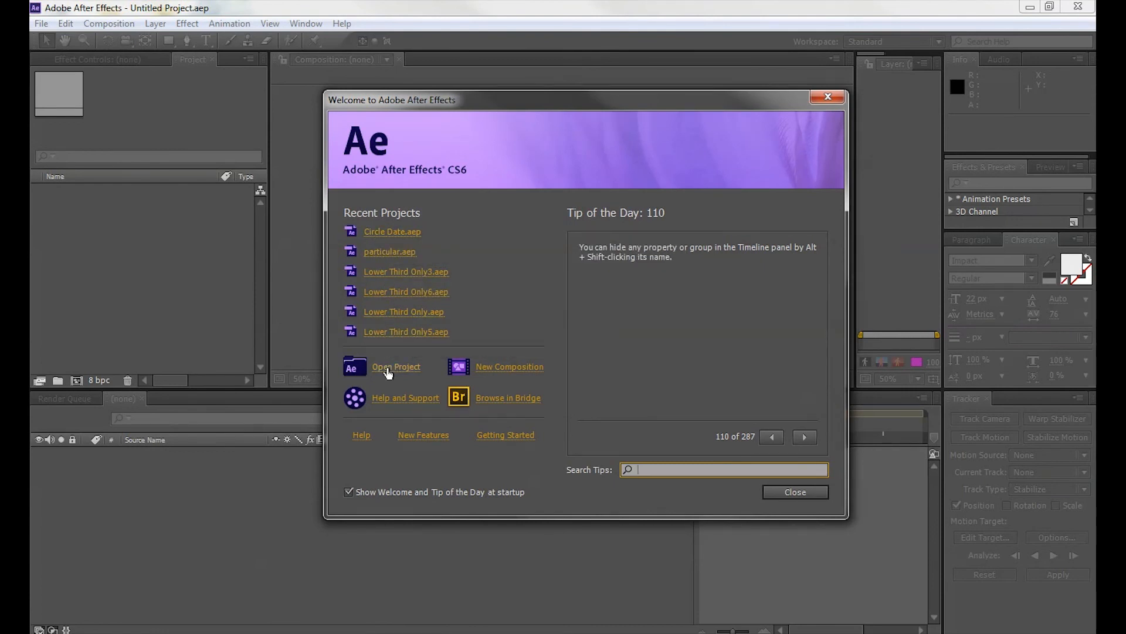
{"action": "left_click", "coordinate": [796, 492]}
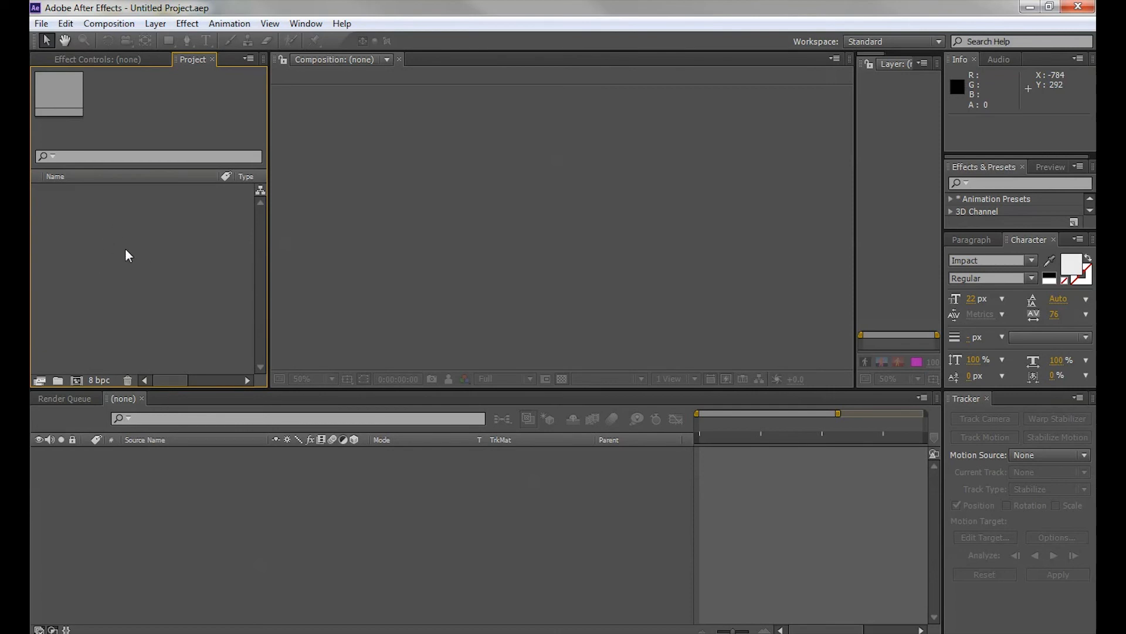
{"action": "left_click", "coordinate": [41, 23]}
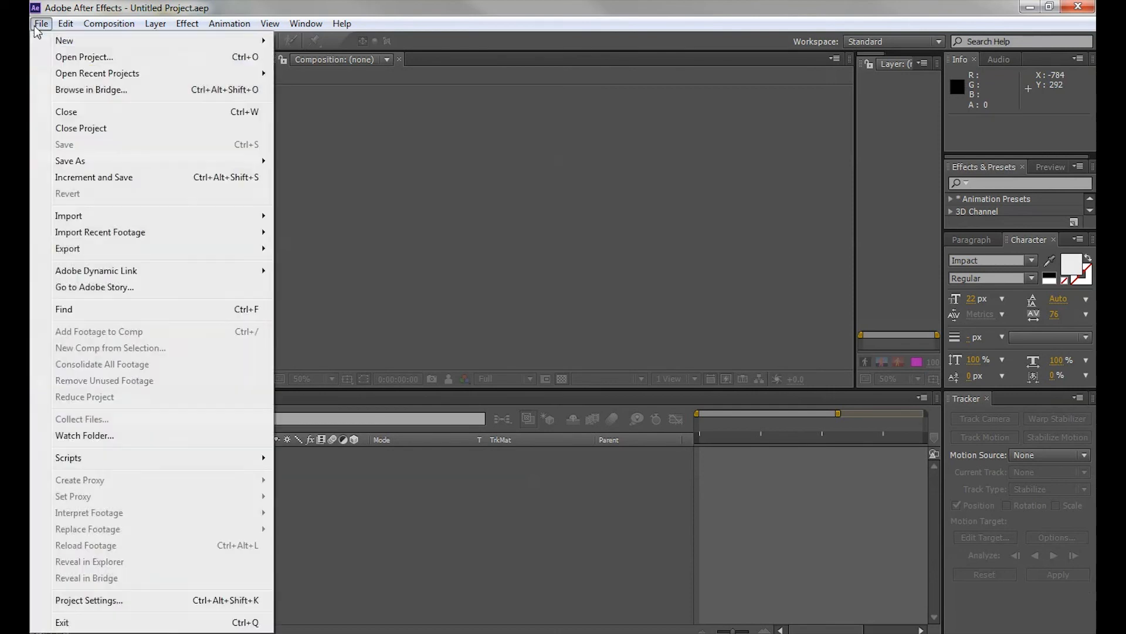
{"action": "mouse_move", "coordinate": [77, 217]}
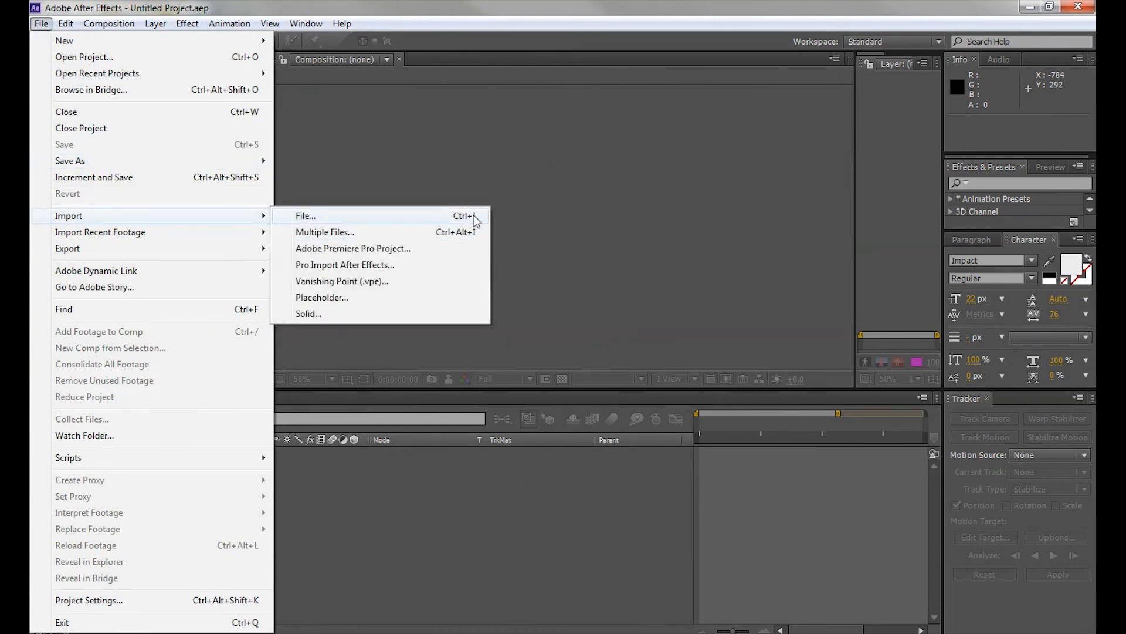
{"action": "left_click", "coordinate": [474, 164]}
{"action": "right_click", "coordinate": [136, 236]}
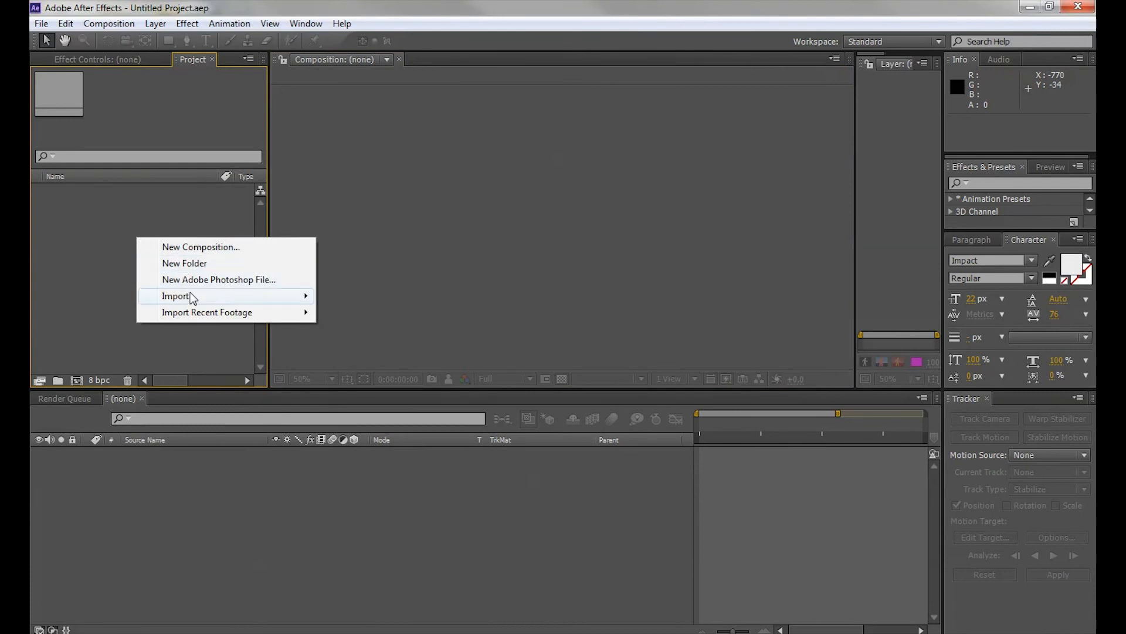
{"action": "left_click", "coordinate": [90, 216]}
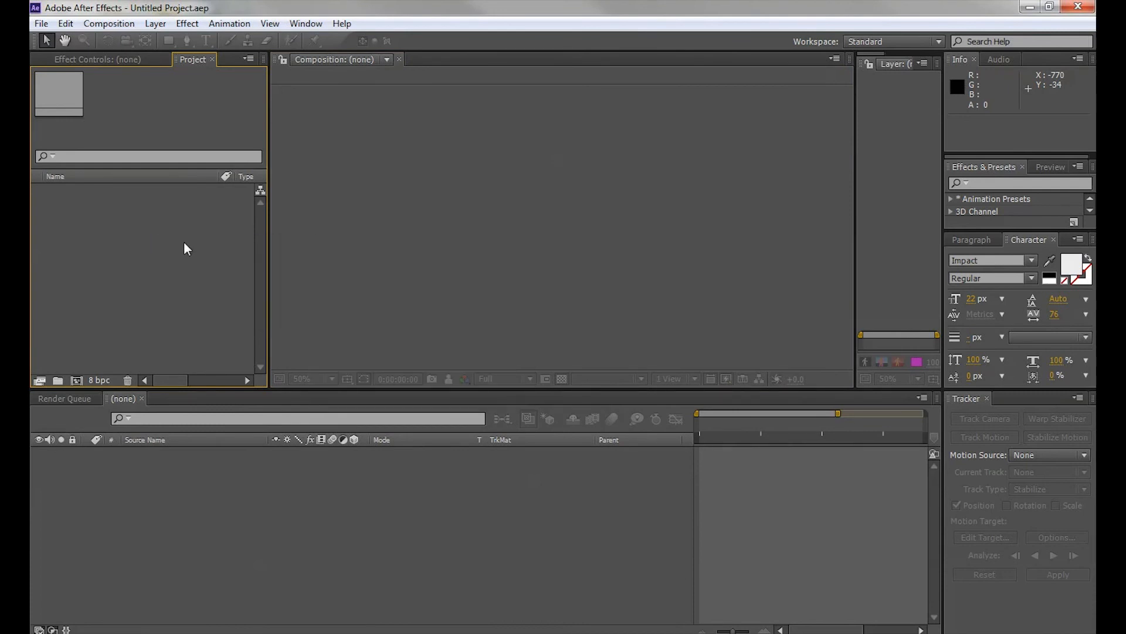
Start a file import and browse from the desktop to AE Lessons > VC Basic Training Footage.
{"action": "double_click", "coordinate": [148, 286]}
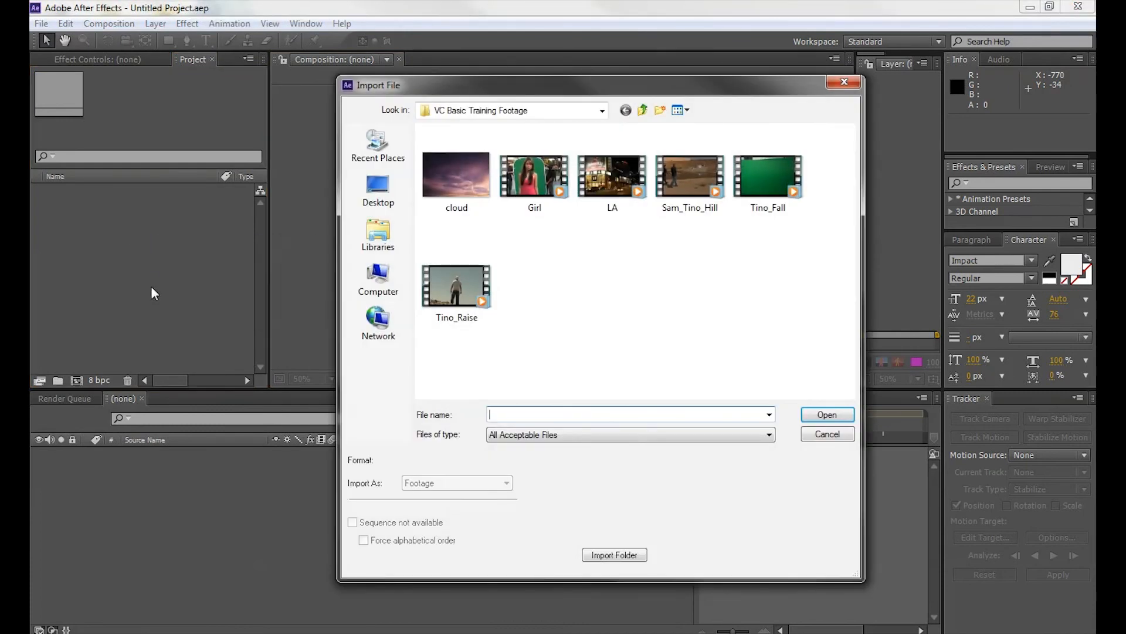
{"action": "left_click_drag", "start_coordinate": [478, 91], "coordinate": [520, 86]}
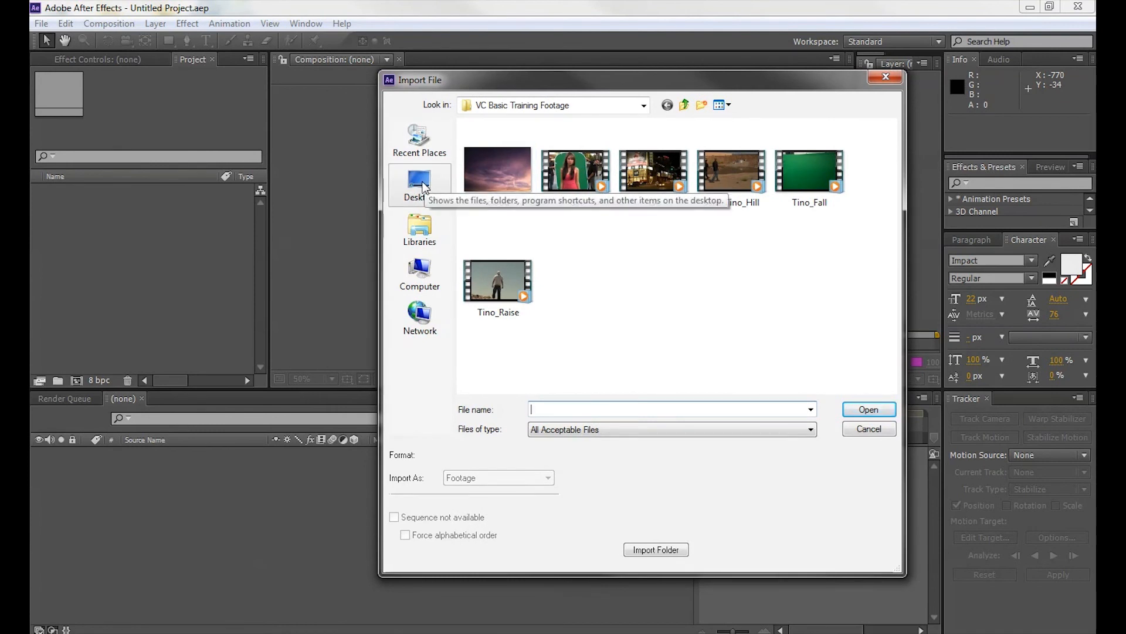
{"action": "left_click", "coordinate": [421, 183]}
{"action": "double_click", "coordinate": [487, 270]}
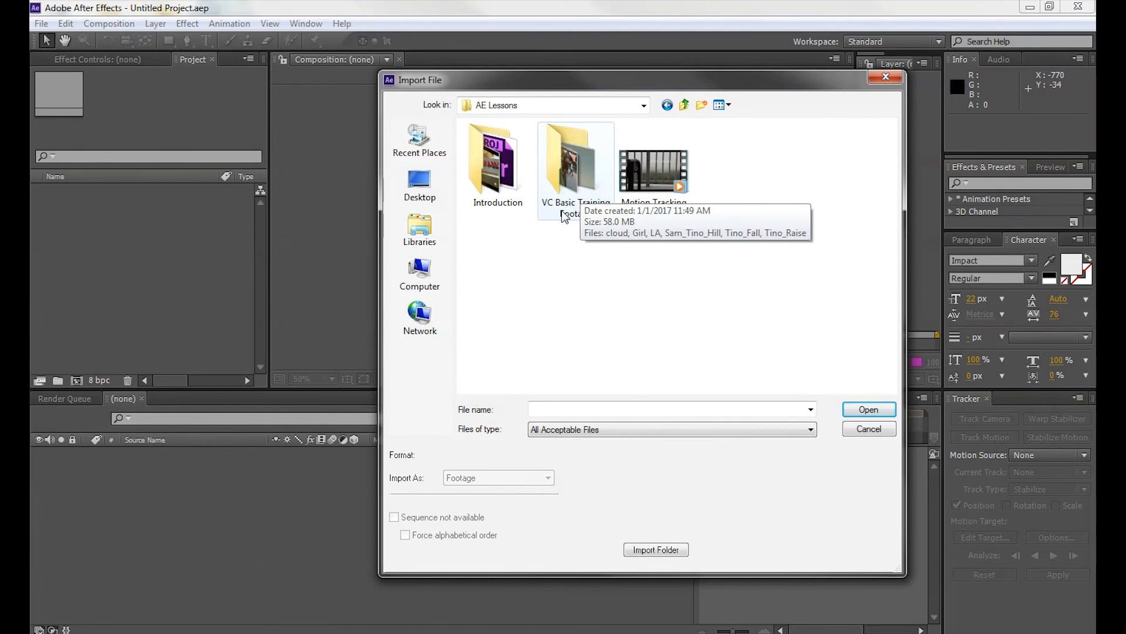
{"action": "left_click", "coordinate": [561, 164]}
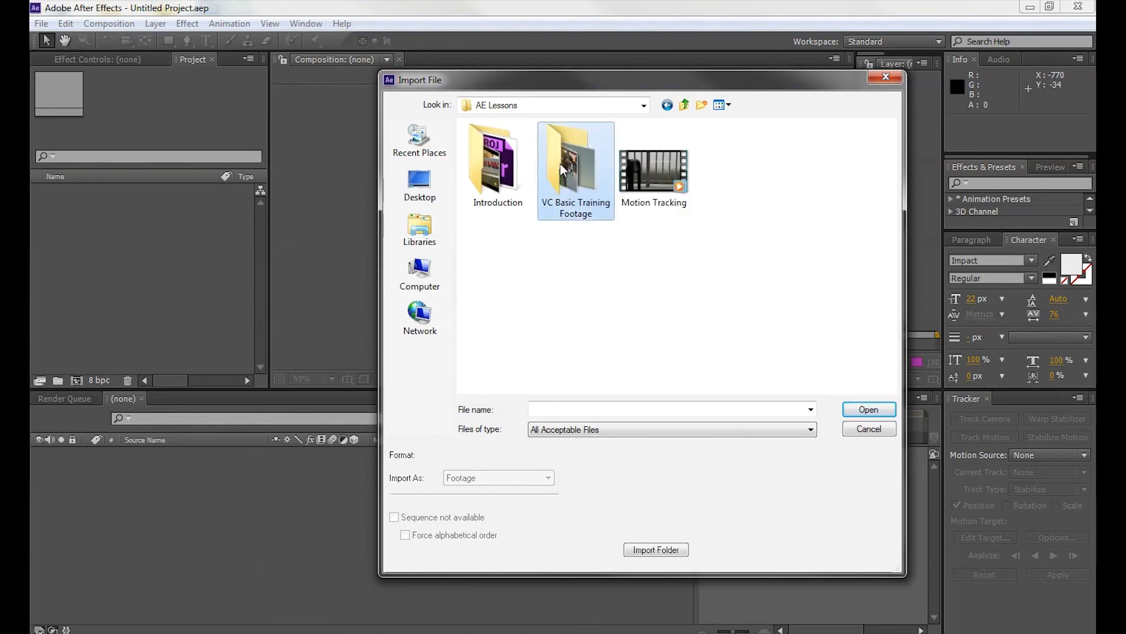
{"action": "double_click", "coordinate": [561, 163]}
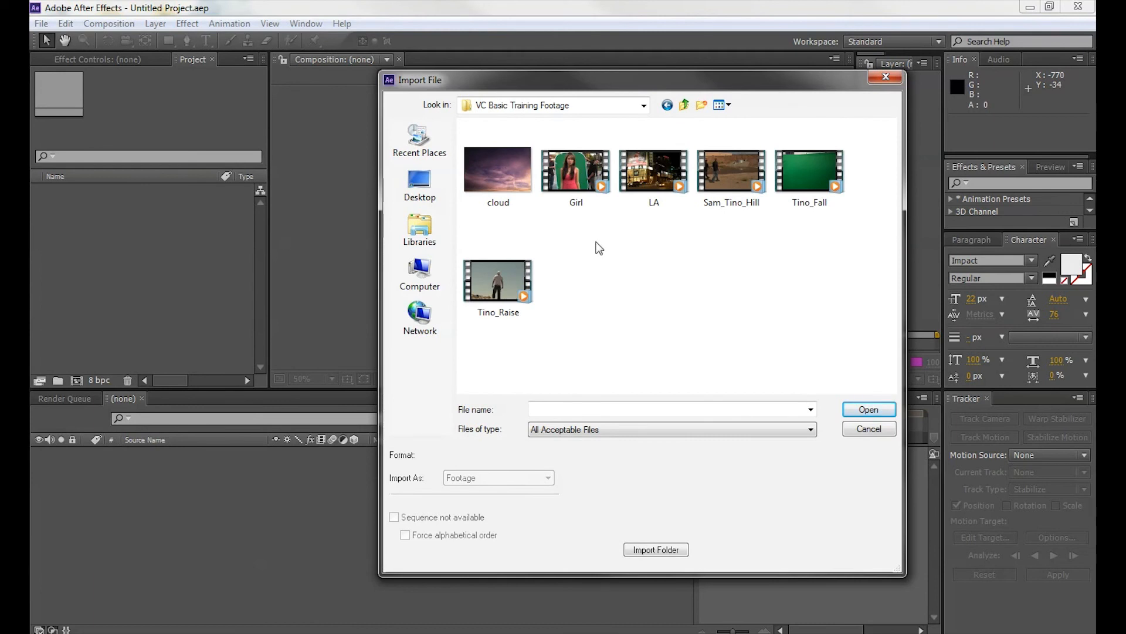
Try selecting the files as ranges, from cloud to Tino_Raise and from cloud to Sam_Tino_Hill, clearing each selection.
{"action": "left_click", "coordinate": [495, 168]}
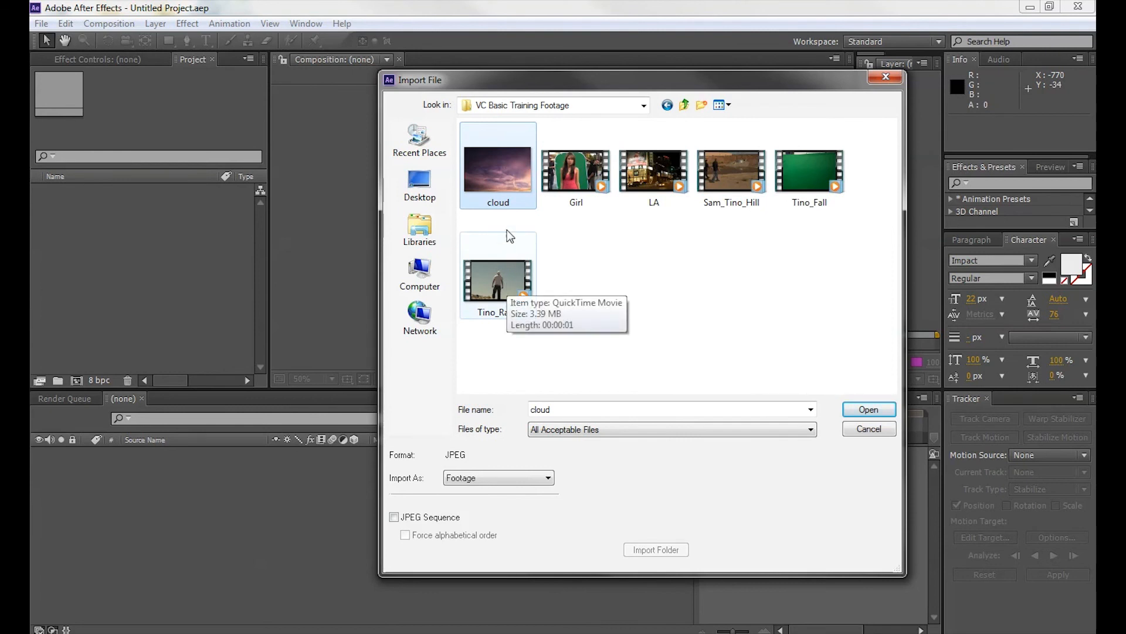
{"action": "left_click", "coordinate": [506, 291], "text": "shift"}
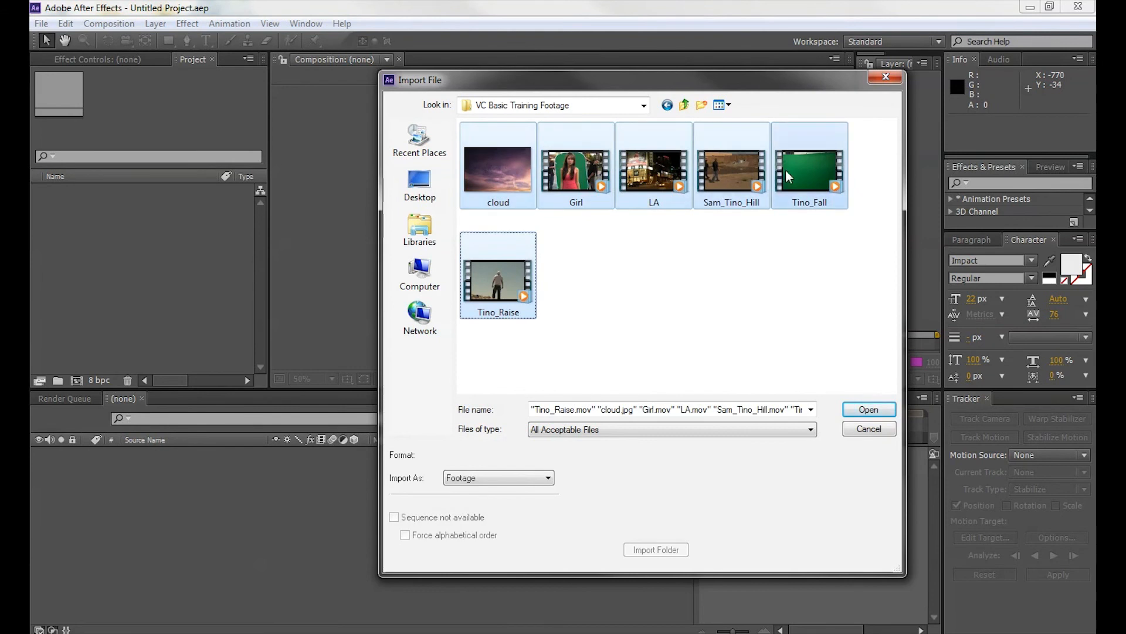
{"action": "left_click", "coordinate": [712, 254]}
{"action": "left_click", "coordinate": [497, 182]}
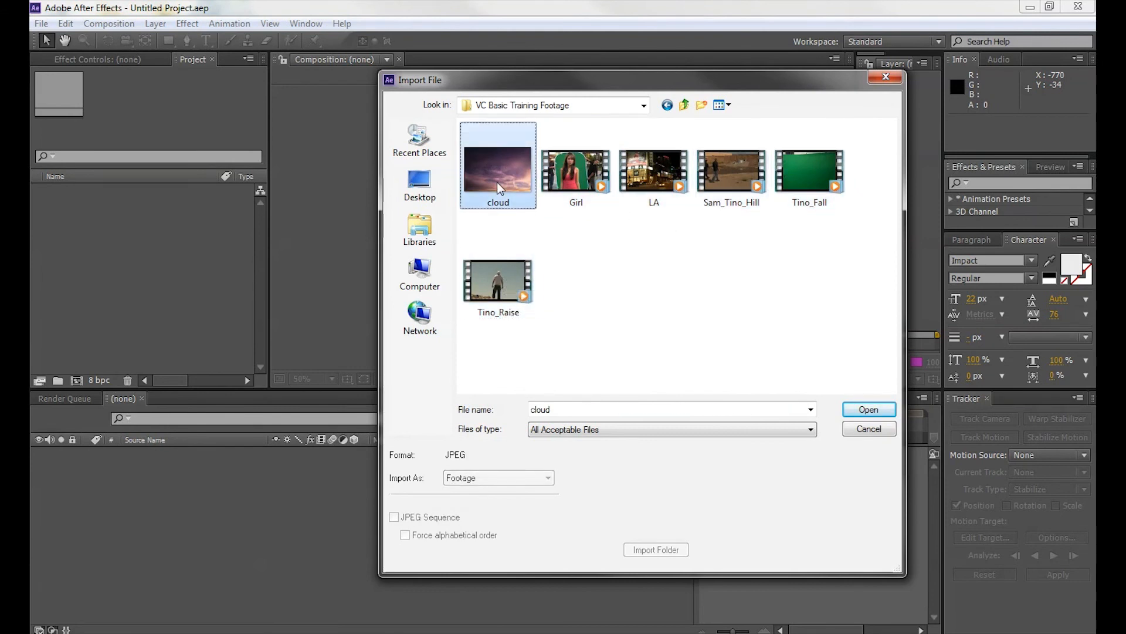
{"action": "left_click", "coordinate": [715, 183], "text": "shift"}
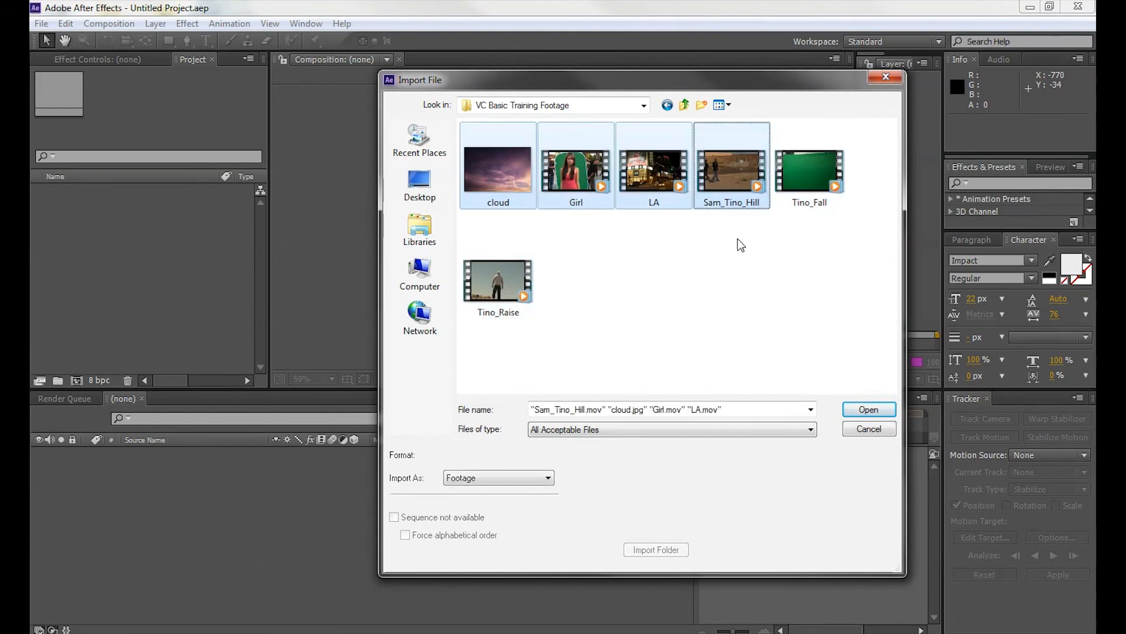
{"action": "left_click", "coordinate": [712, 269]}
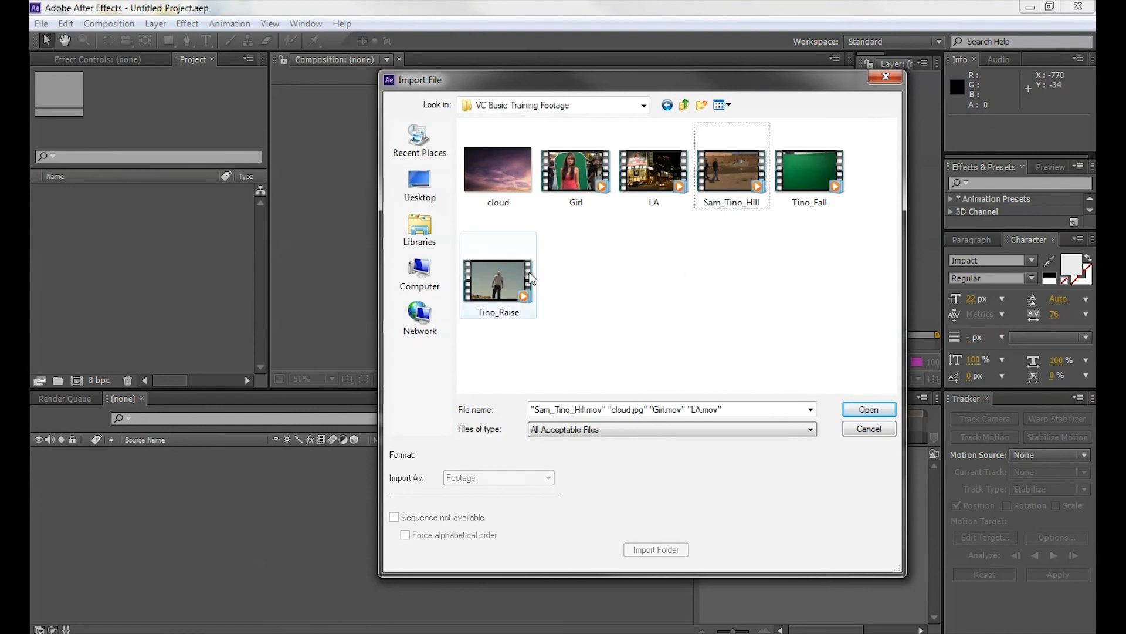
Try selecting only the non-adjacent clips Tino_Raise, Girl and Sam_Tino_Hill, and clear the selection.
{"action": "left_click", "coordinate": [505, 273]}
{"action": "left_click", "coordinate": [577, 175], "text": "ctrl"}
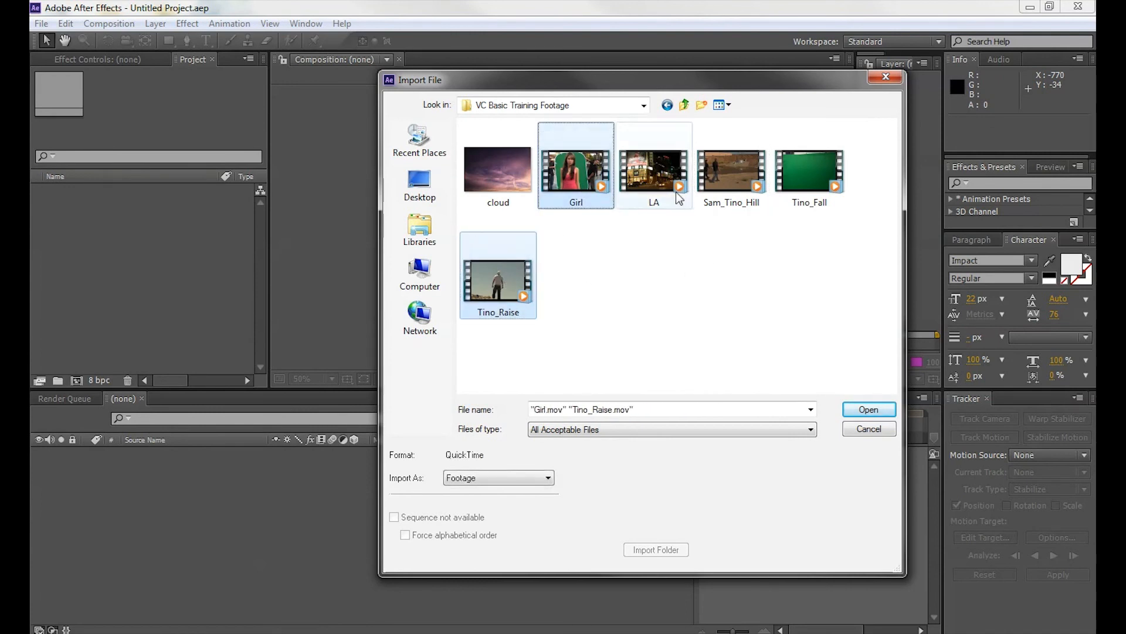
{"action": "left_click", "coordinate": [732, 179], "text": "ctrl"}
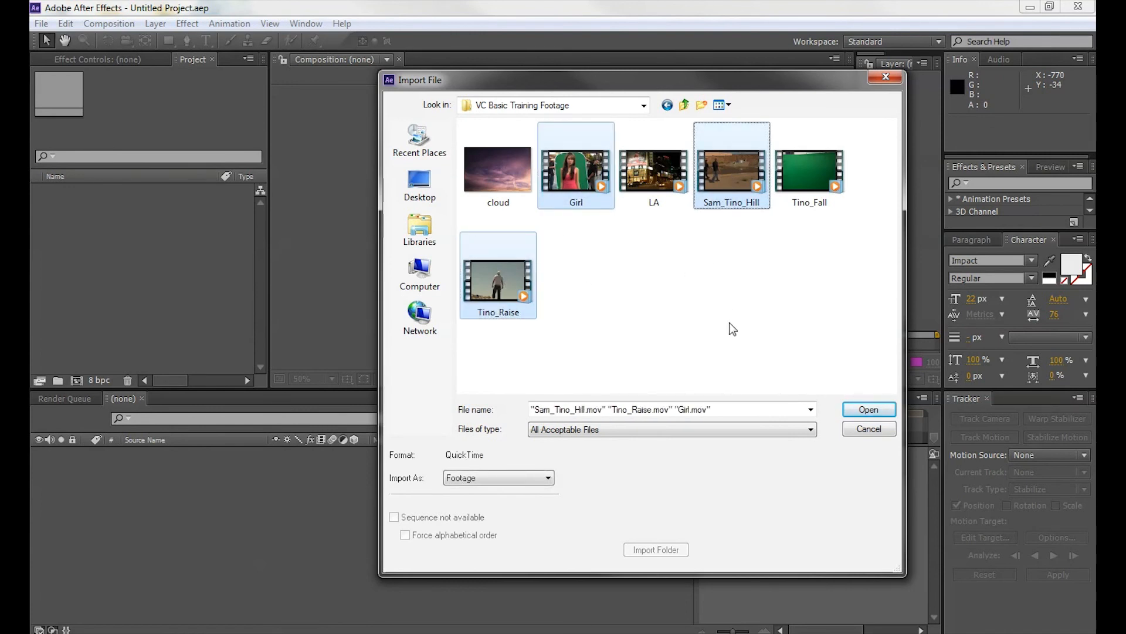
{"action": "left_click", "coordinate": [730, 322]}
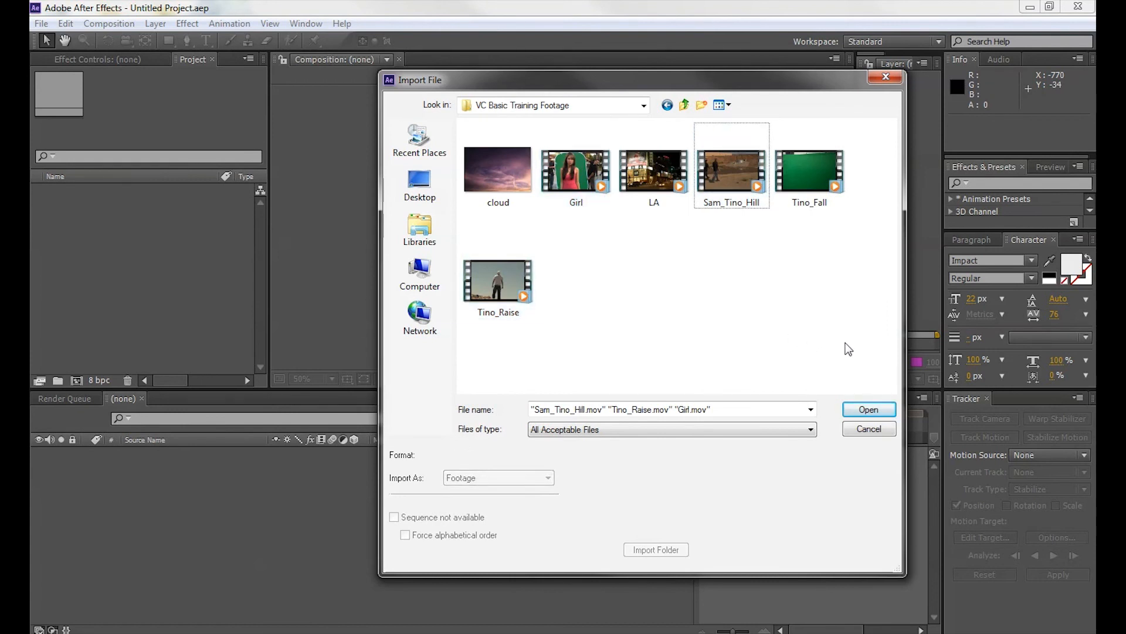
Import all six files of the VC Basic Training Footage folder into the project and deselect them.
{"action": "left_click_drag", "start_coordinate": [854, 341], "coordinate": [466, 144]}
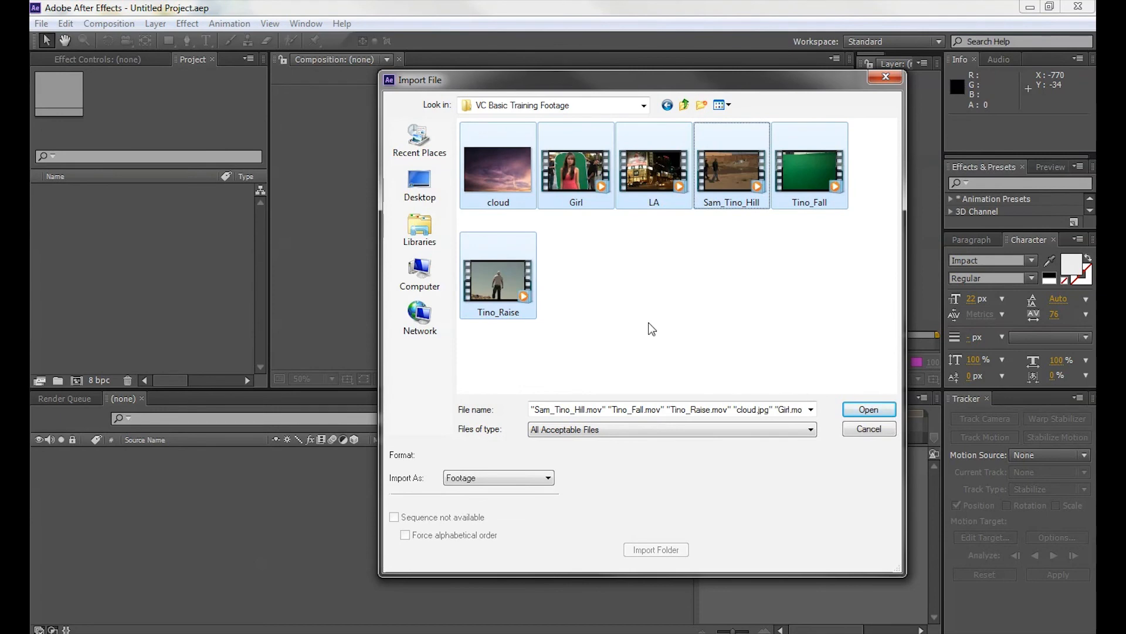
{"action": "left_click", "coordinate": [864, 410]}
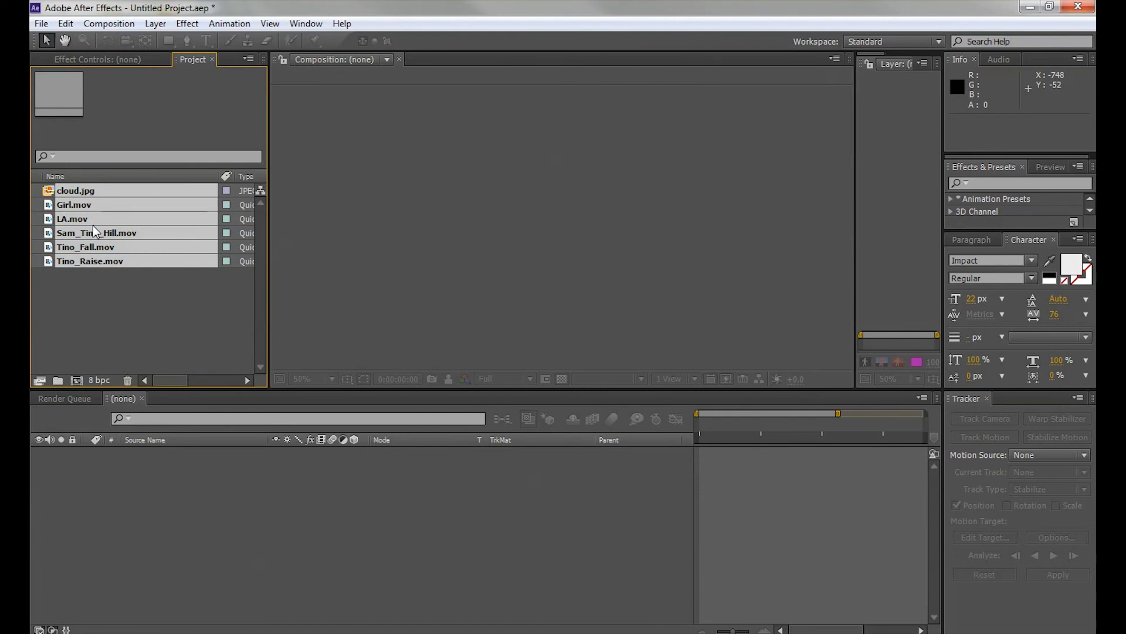
{"action": "left_click", "coordinate": [131, 319]}
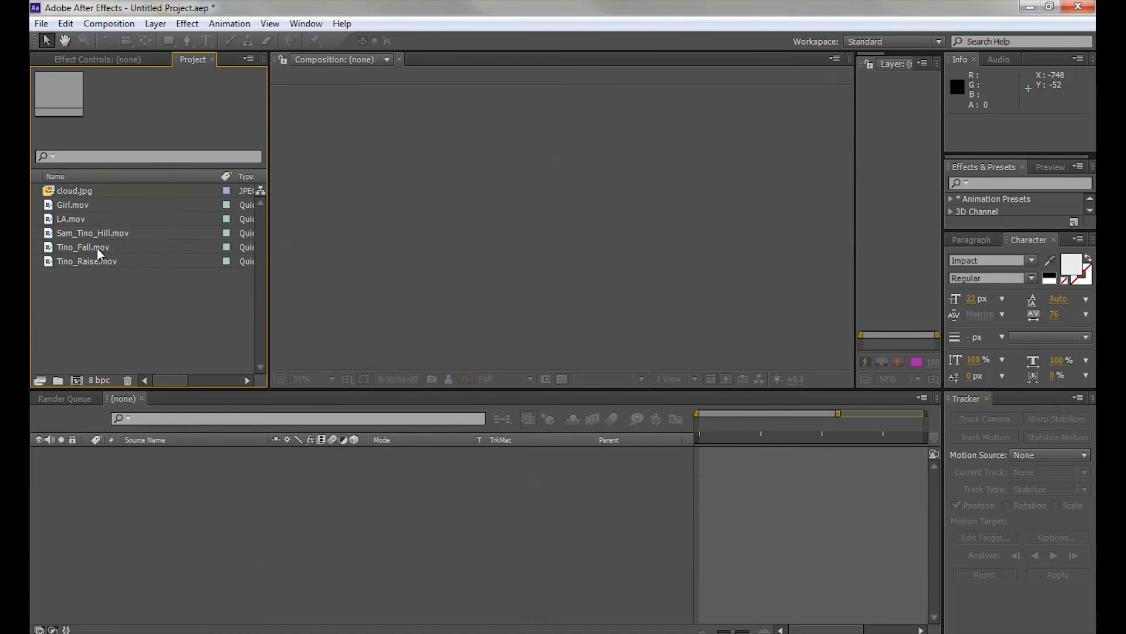
Create a project folder named Footage and move the five .mov clips into it.
{"action": "right_click", "coordinate": [98, 297]}
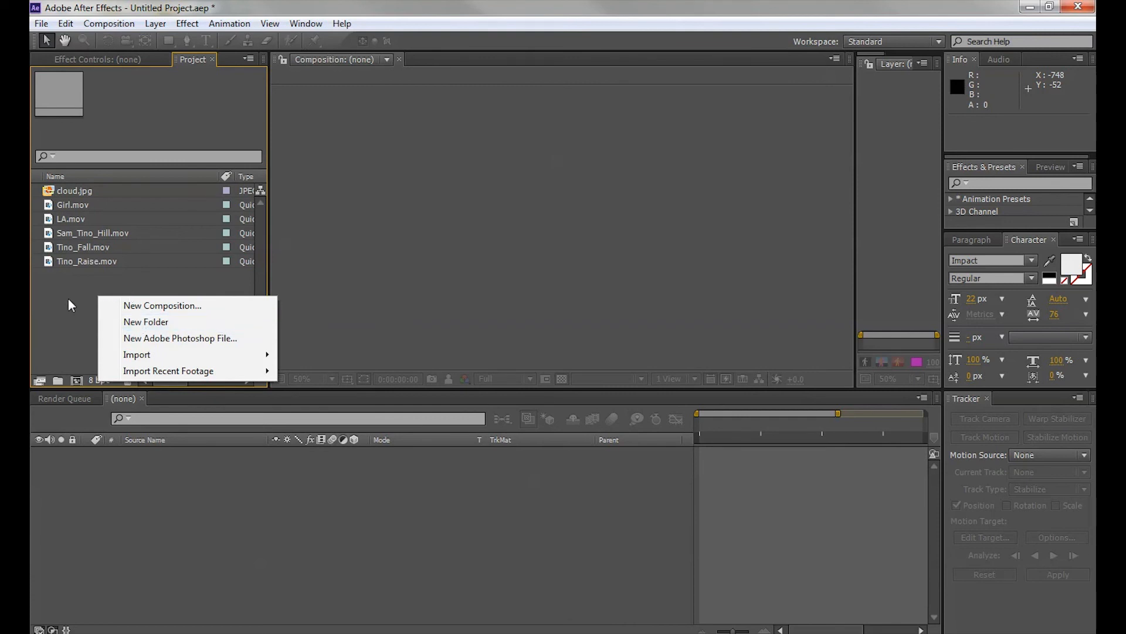
{"action": "left_click", "coordinate": [64, 351]}
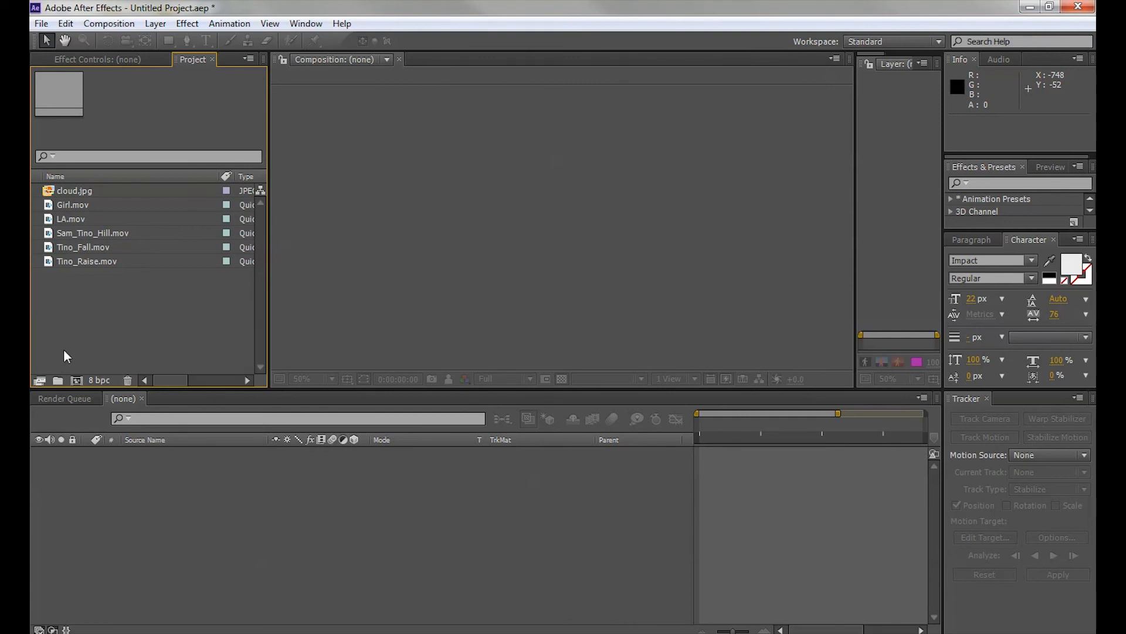
{"action": "left_click", "coordinate": [57, 380]}
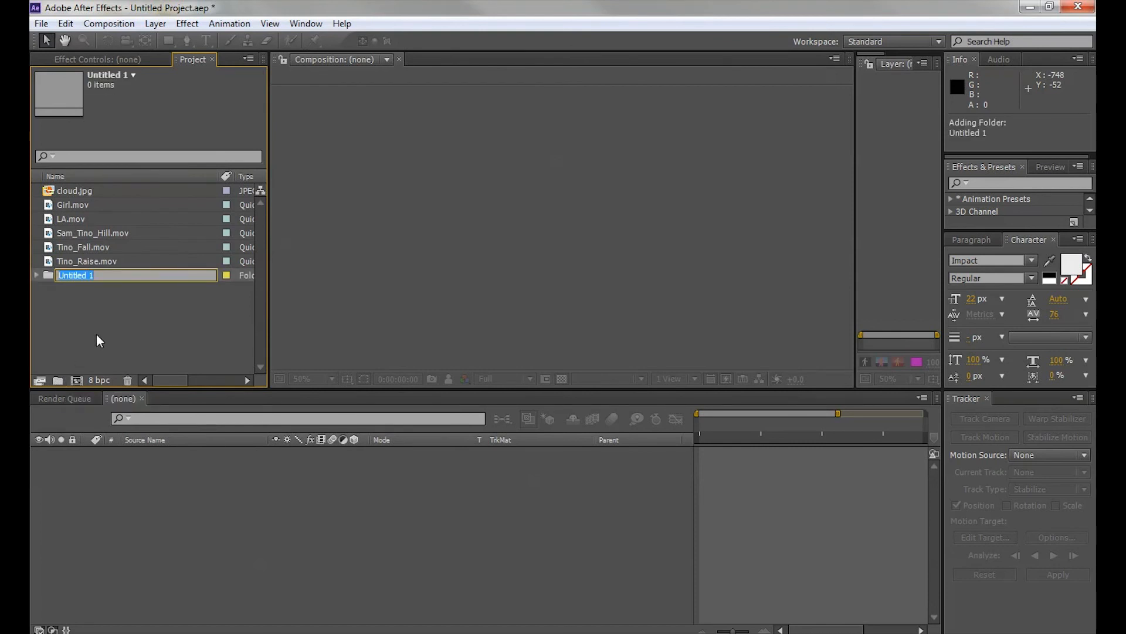
{"action": "type", "text": "Footage"}
{"action": "key", "text": "Return"}
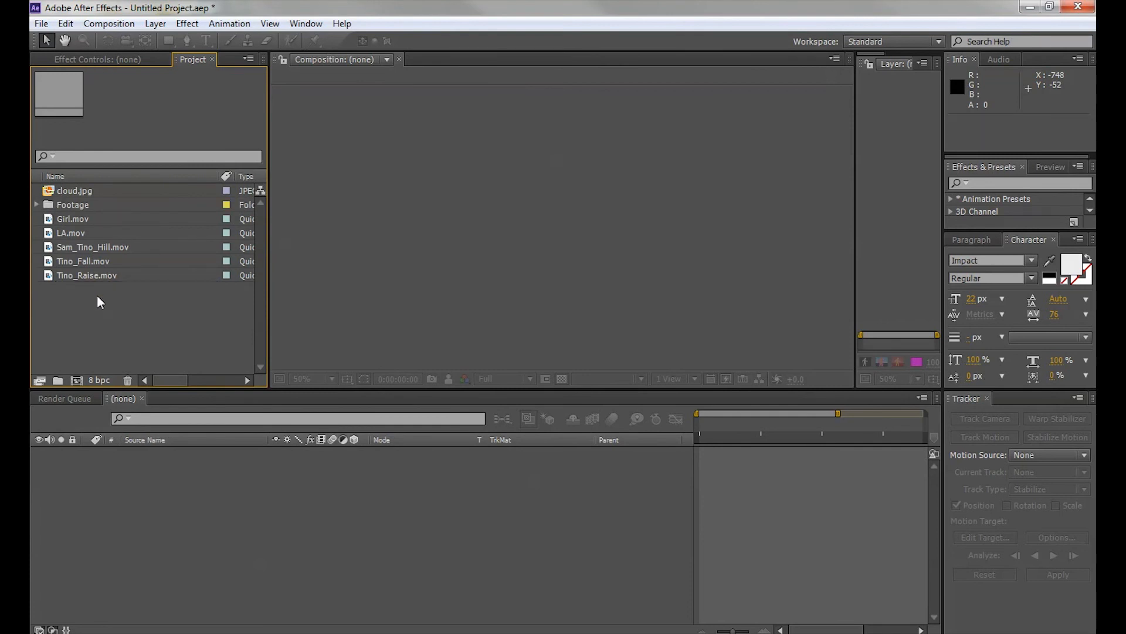
{"action": "left_click_drag", "start_coordinate": [97, 295], "coordinate": [68, 211]}
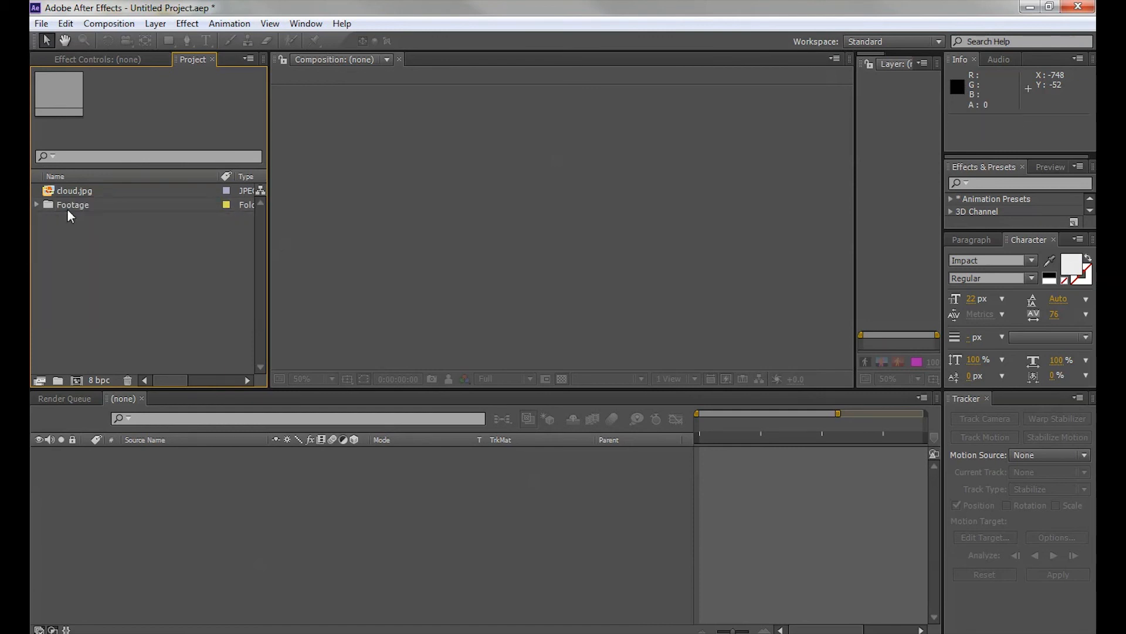
Create a project folder named Images and move cloud.jpg into it.
{"action": "right_click", "coordinate": [75, 235]}
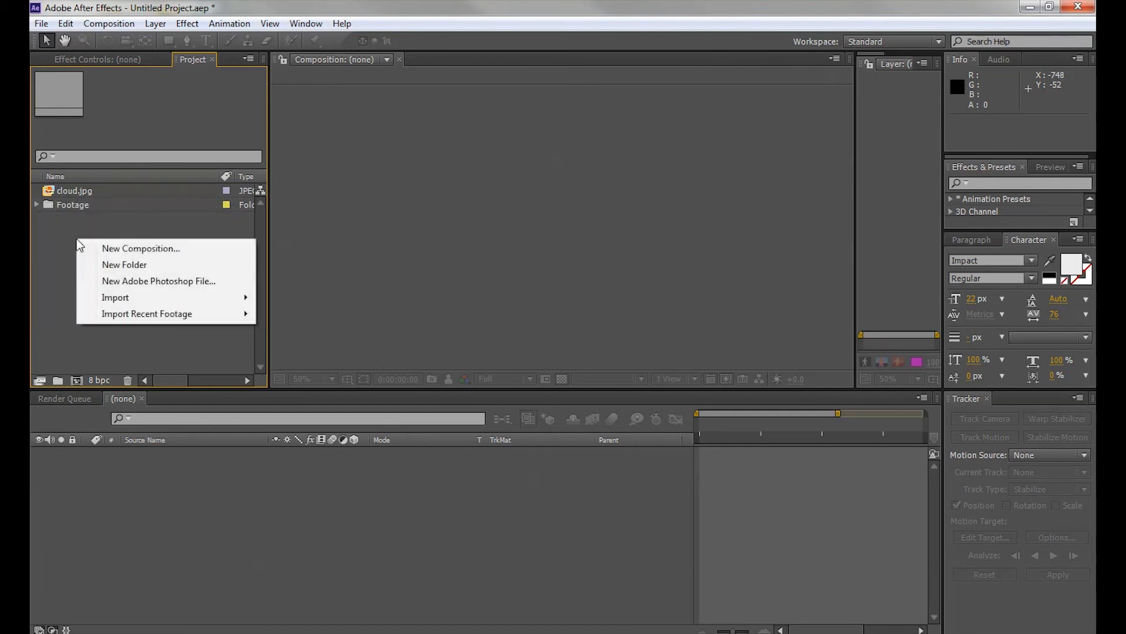
{"action": "left_click", "coordinate": [115, 265]}
{"action": "type", "text": "Images"}
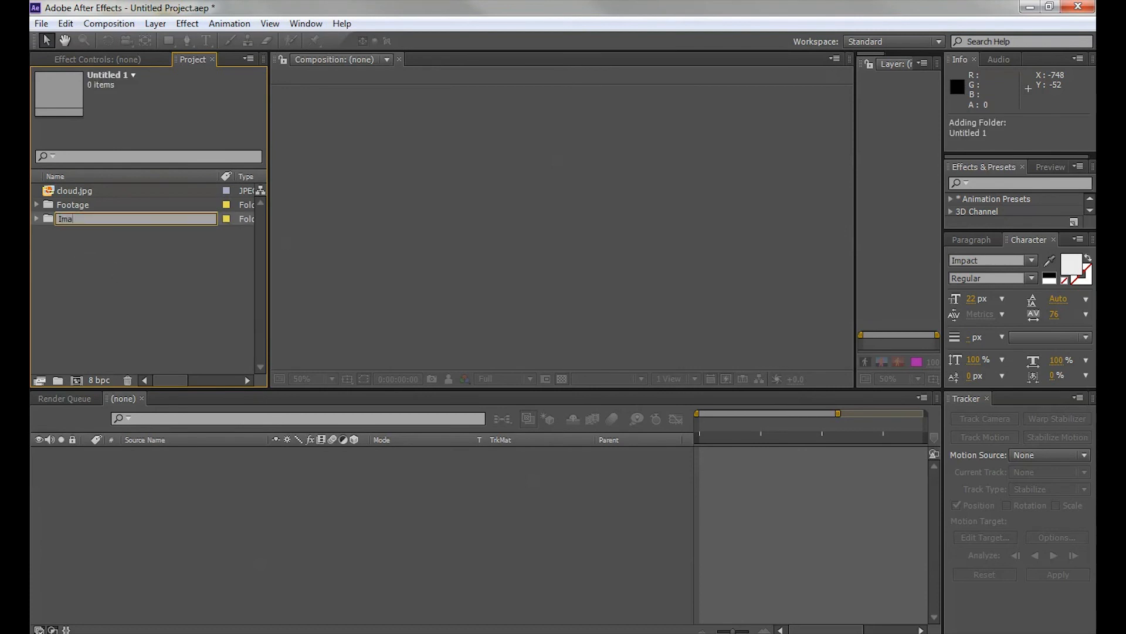
{"action": "left_click", "coordinate": [115, 257]}
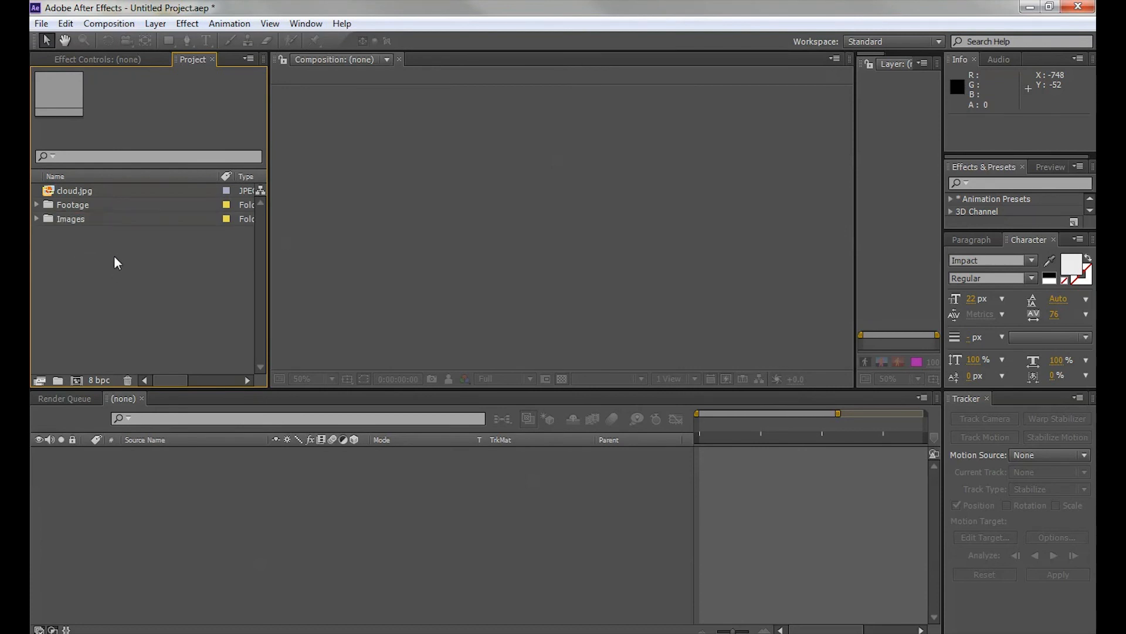
{"action": "left_click", "coordinate": [57, 191]}
{"action": "left_click_drag", "start_coordinate": [58, 191], "coordinate": [70, 214]}
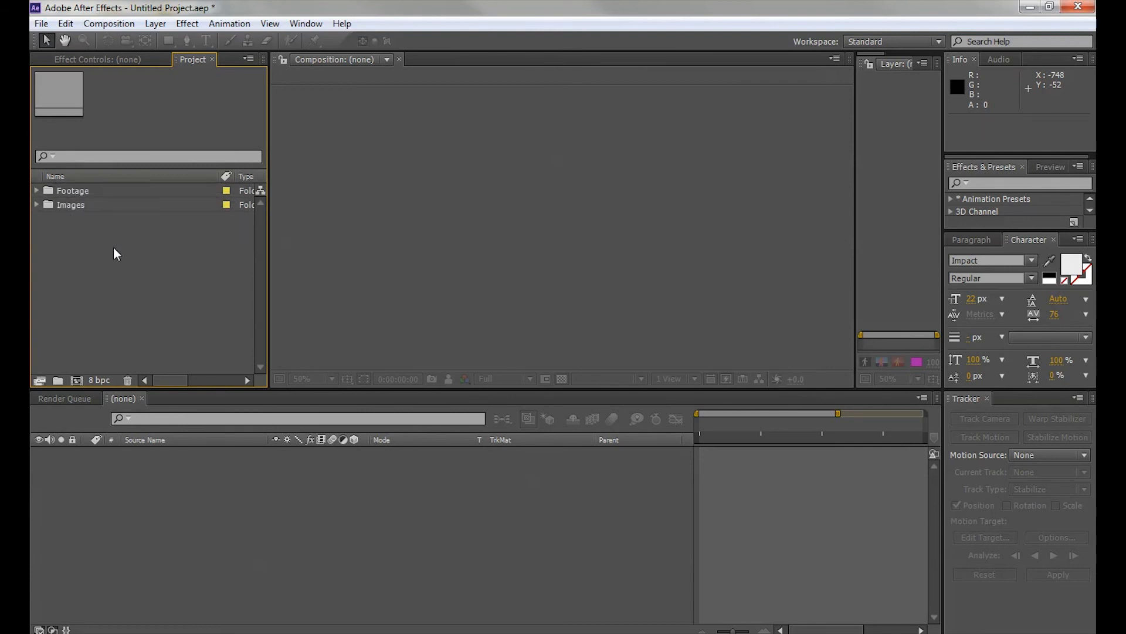
Check the contents of the Footage and Images folders, leaving Footage expanded.
{"action": "left_click", "coordinate": [36, 191]}
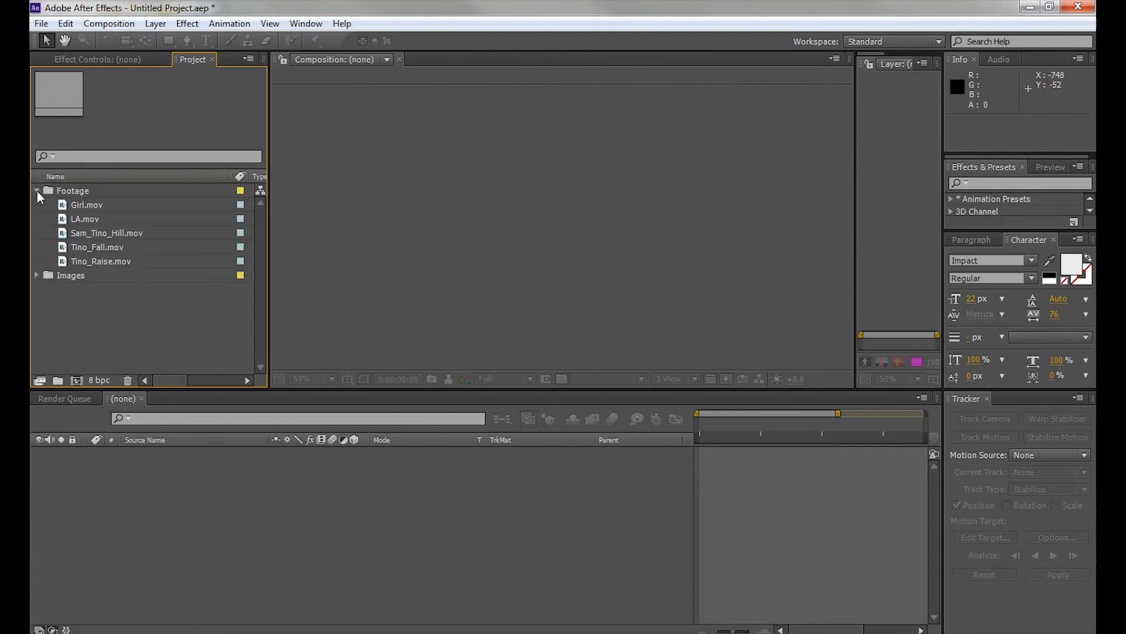
{"action": "left_click", "coordinate": [37, 190]}
{"action": "left_click", "coordinate": [36, 204]}
{"action": "left_click", "coordinate": [36, 204]}
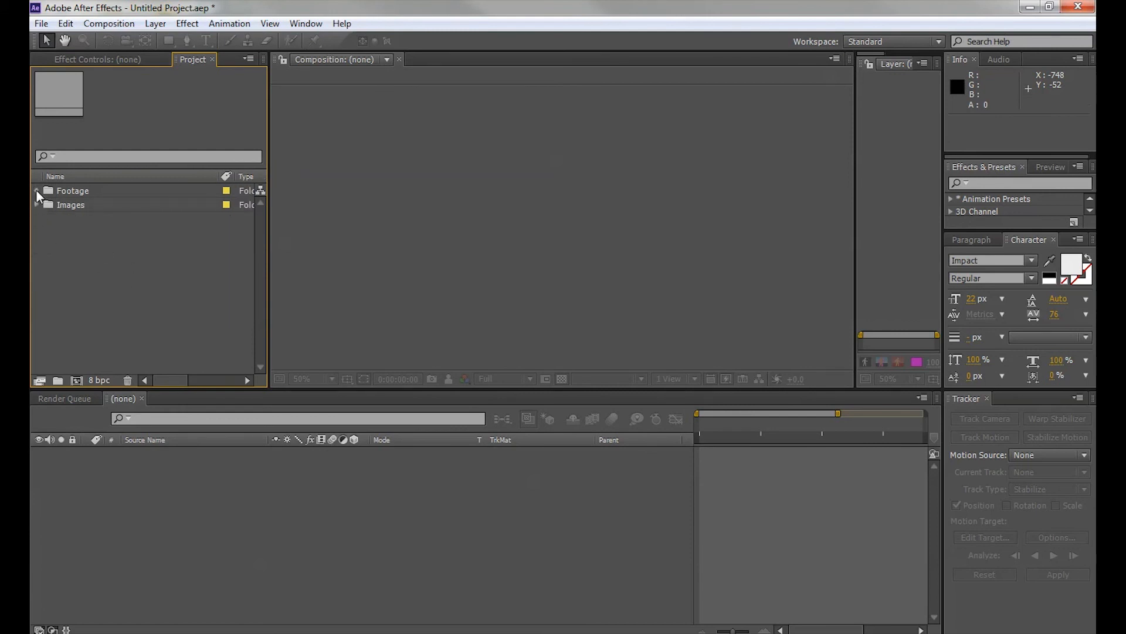
{"action": "left_click", "coordinate": [37, 190]}
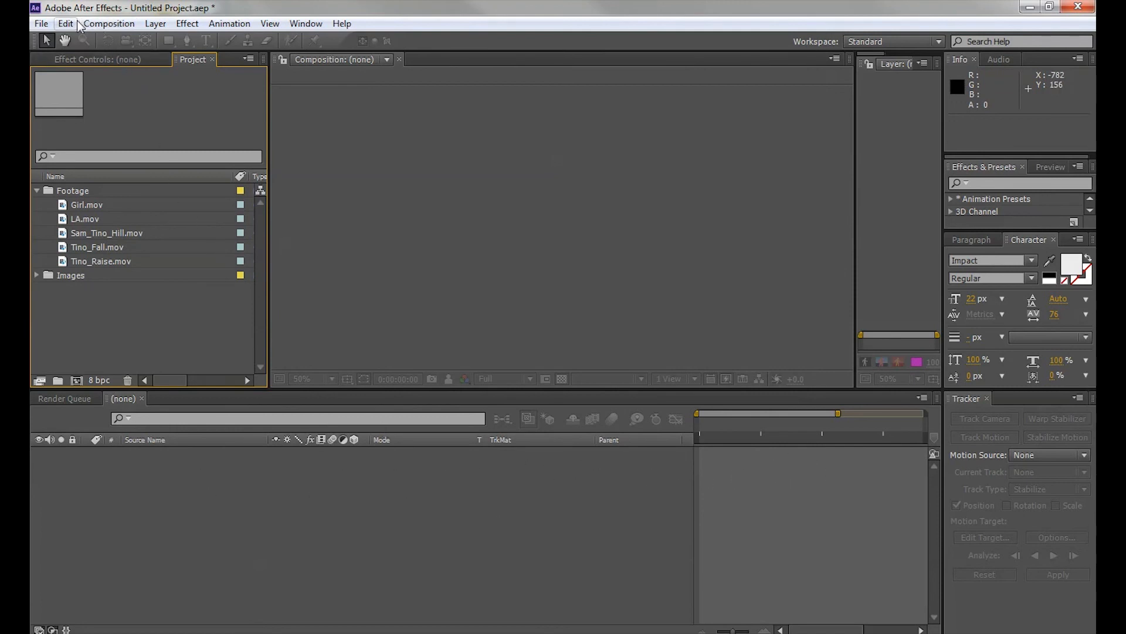
Start a new composition named Lesson 1 with the NTSC DV preset.
{"action": "left_click", "coordinate": [125, 26]}
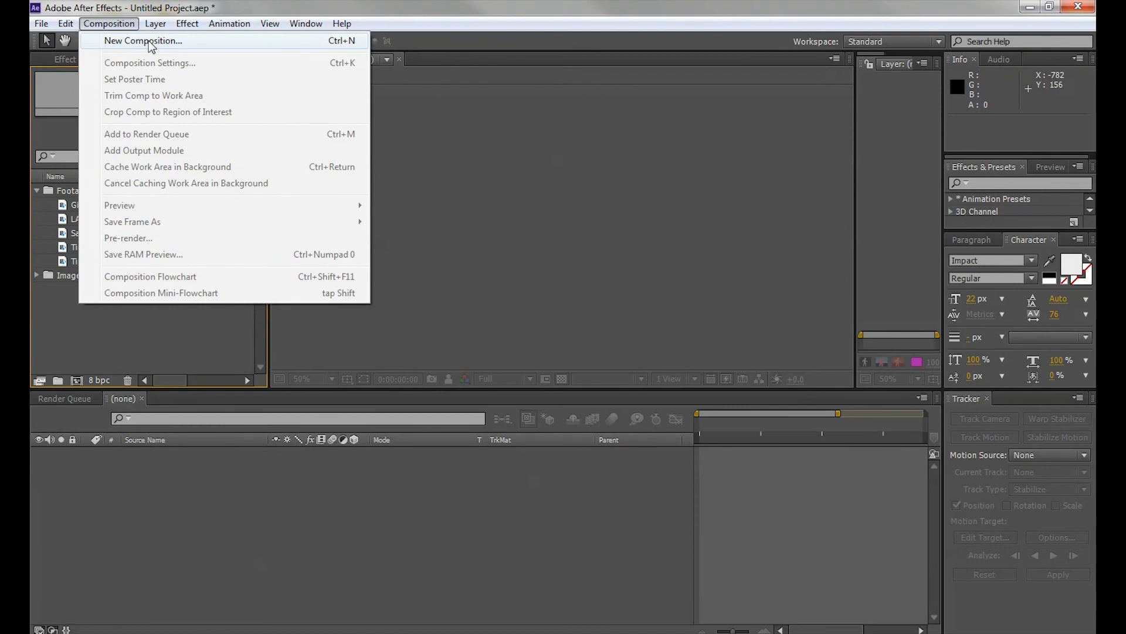
{"action": "left_click", "coordinate": [144, 41]}
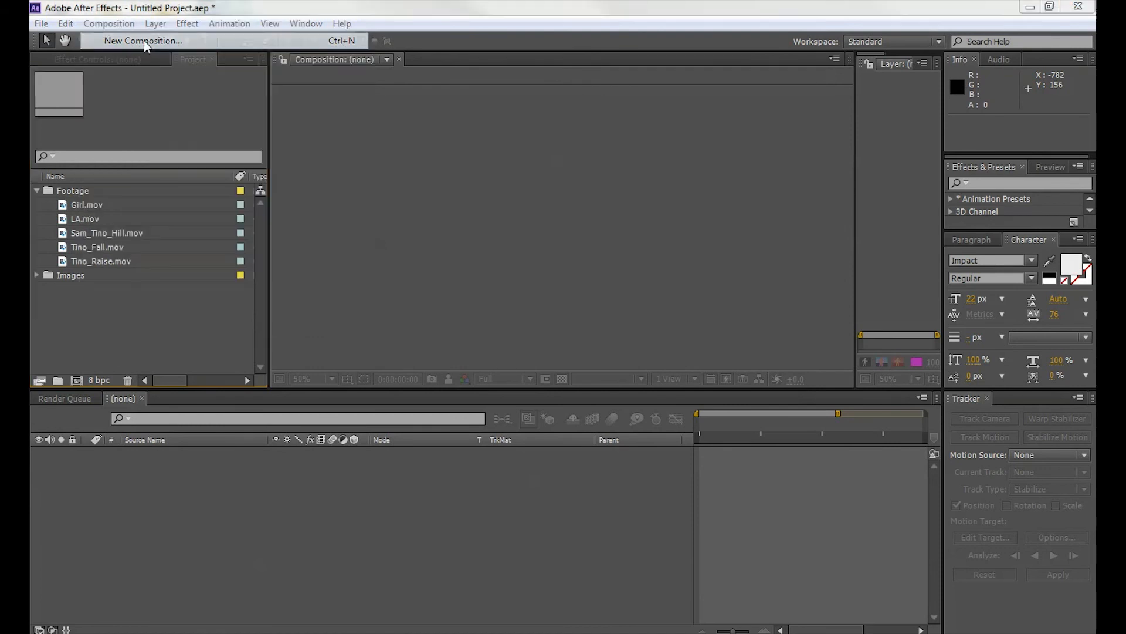
{"action": "left_click_drag", "start_coordinate": [477, 125], "coordinate": [533, 118]}
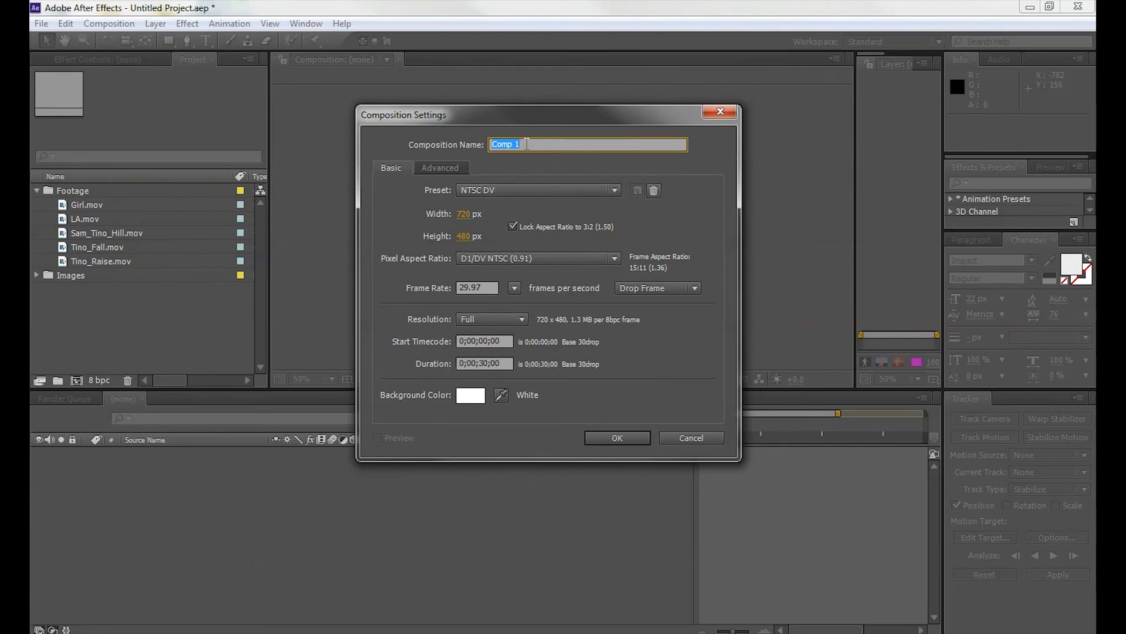
{"action": "type", "text": "Lesson"}
{"action": "left_click", "coordinate": [548, 189]}
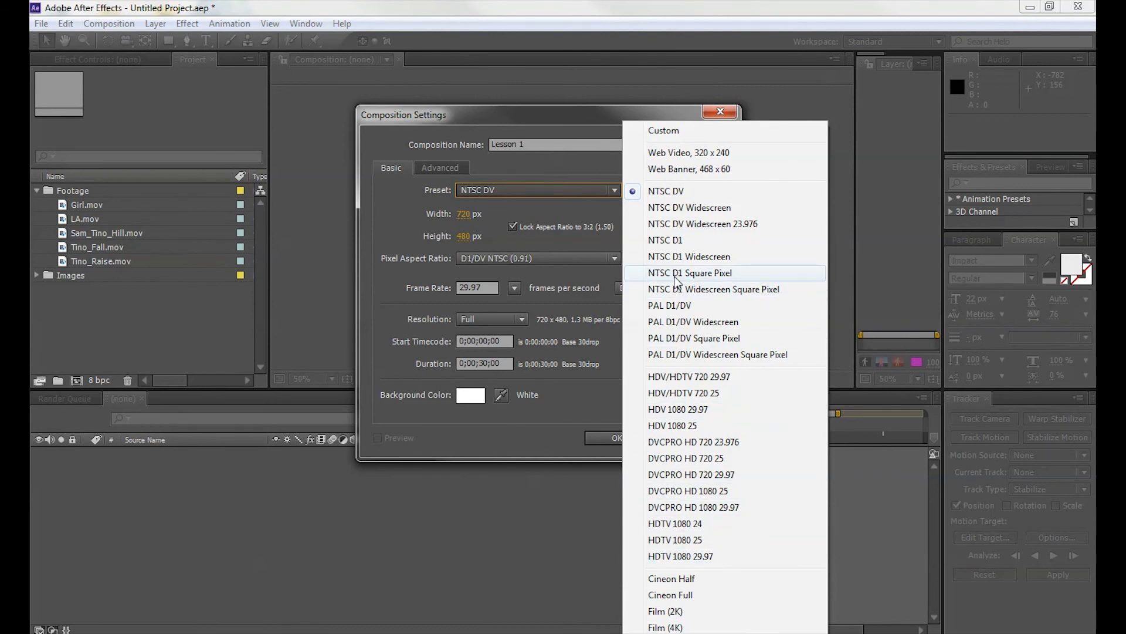
{"action": "left_click", "coordinate": [666, 194]}
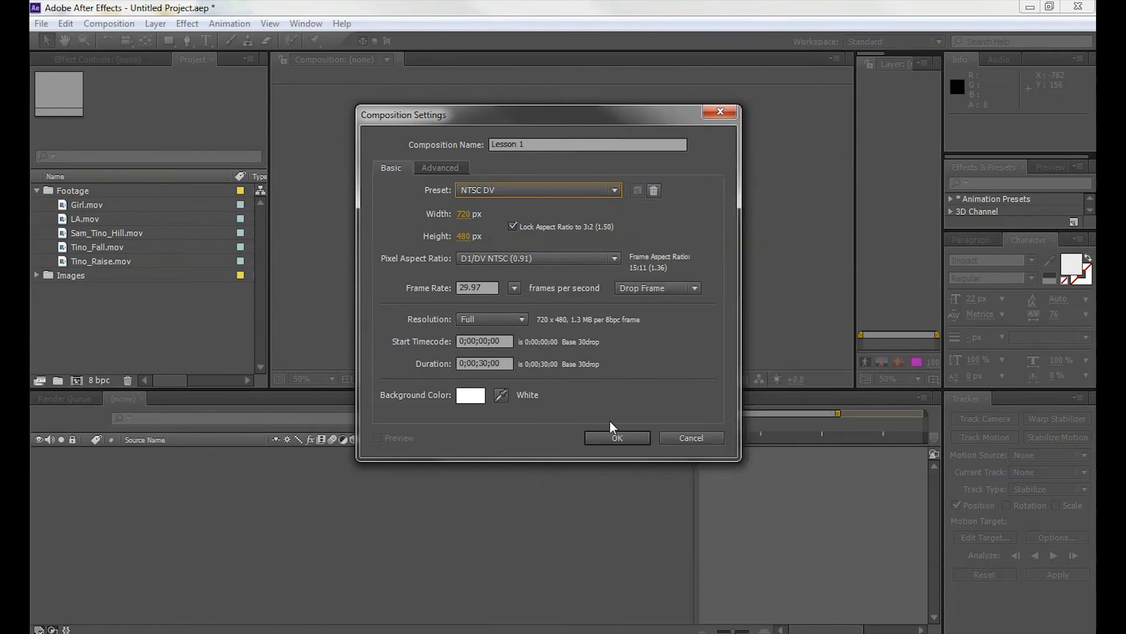
Set the composition's duration to 0;00;20;00 and create it.
{"action": "left_click", "coordinate": [490, 364]}
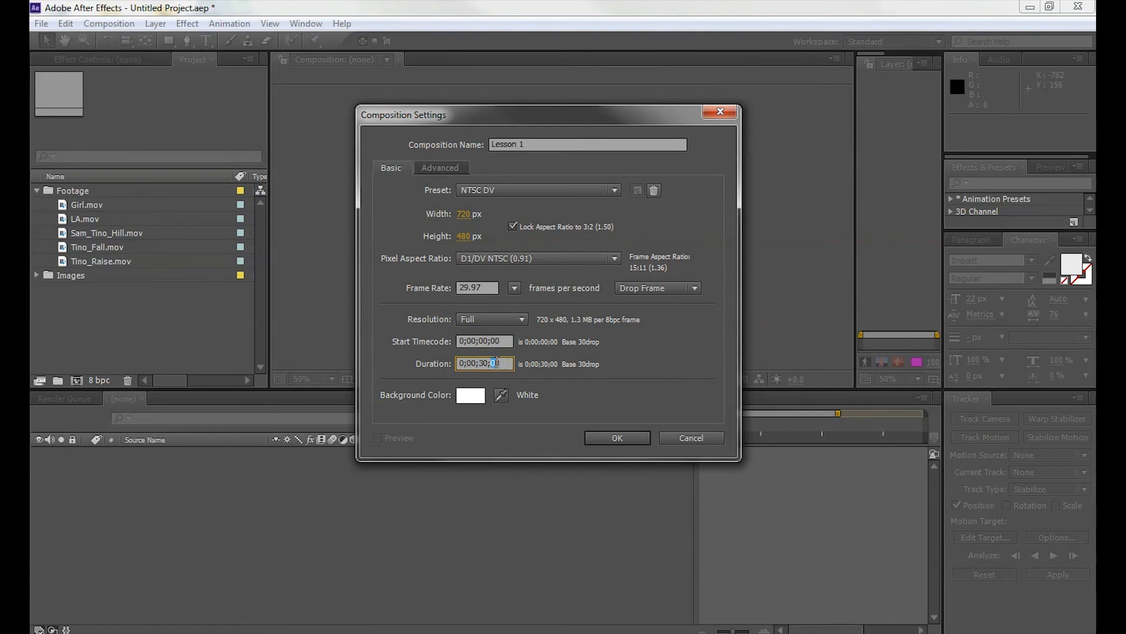
{"action": "left_click_drag", "start_coordinate": [502, 364], "coordinate": [464, 364]}
{"action": "left_click", "coordinate": [486, 362]}
{"action": "key", "text": "BackSpace"}
{"action": "type", "text": "2"}
{"action": "left_click", "coordinate": [616, 437]}
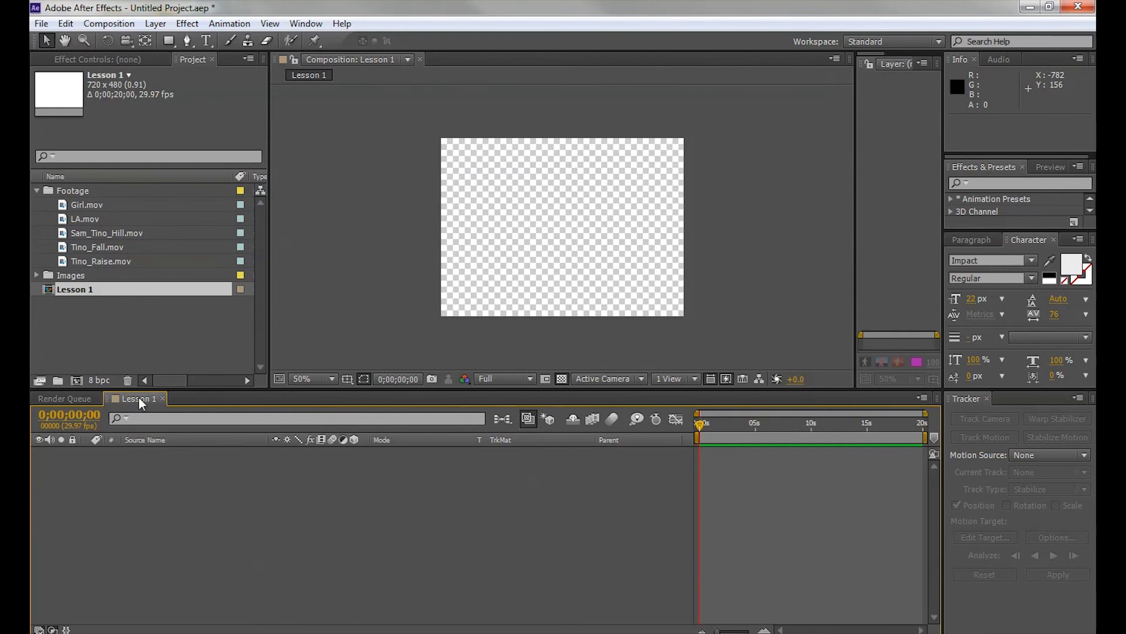
Add Girl.mov from the Footage folder to the Lesson 1 timeline as a layer.
{"action": "left_click", "coordinate": [48, 287]}
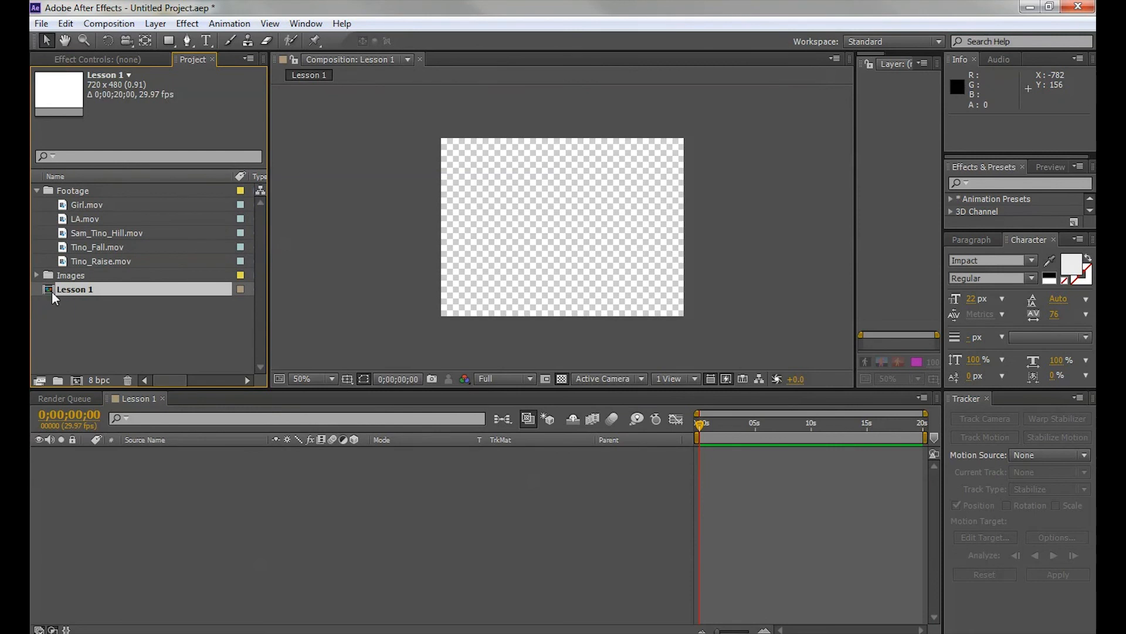
{"action": "left_click", "coordinate": [56, 336]}
{"action": "left_click", "coordinate": [47, 288]}
{"action": "left_click", "coordinate": [37, 191]}
{"action": "left_click", "coordinate": [36, 191]}
{"action": "left_click_drag", "start_coordinate": [62, 207], "coordinate": [273, 487]}
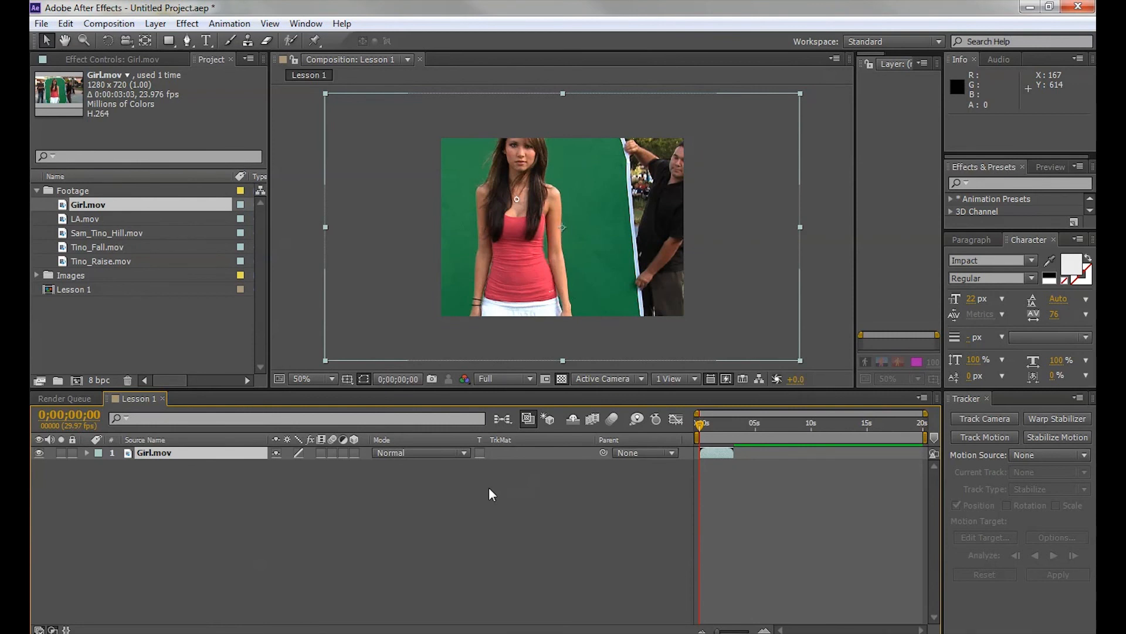
Play Girl.mov from the start of the timeline several times and scrub through it to 0;00;02;22.
{"action": "key", "text": "space"}
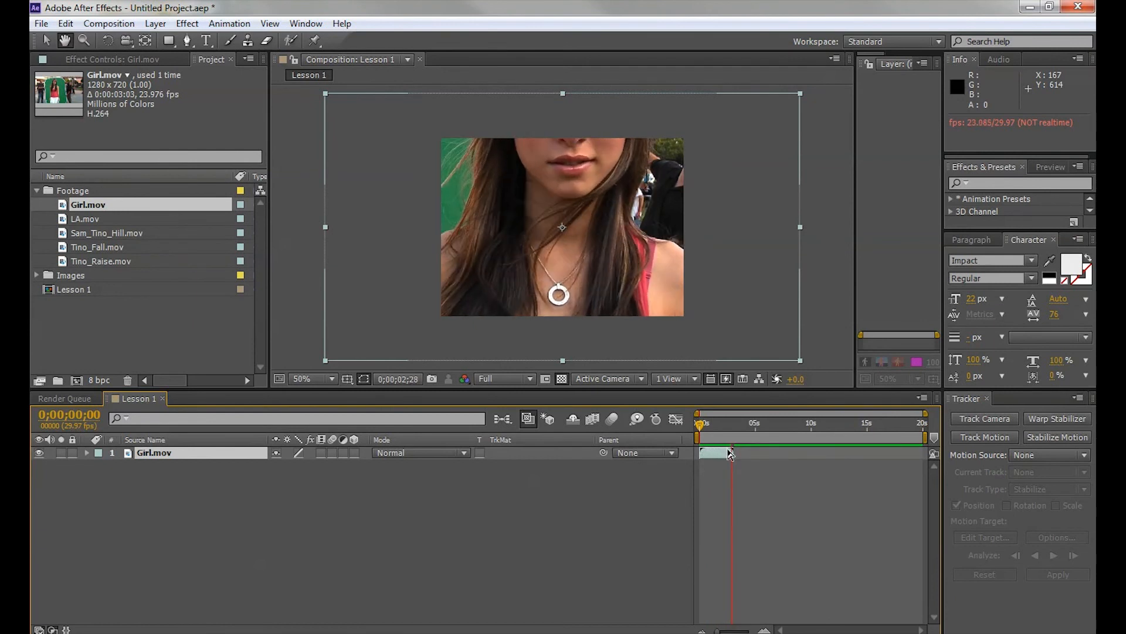
{"action": "left_click_drag", "start_coordinate": [735, 424], "coordinate": [696, 427]}
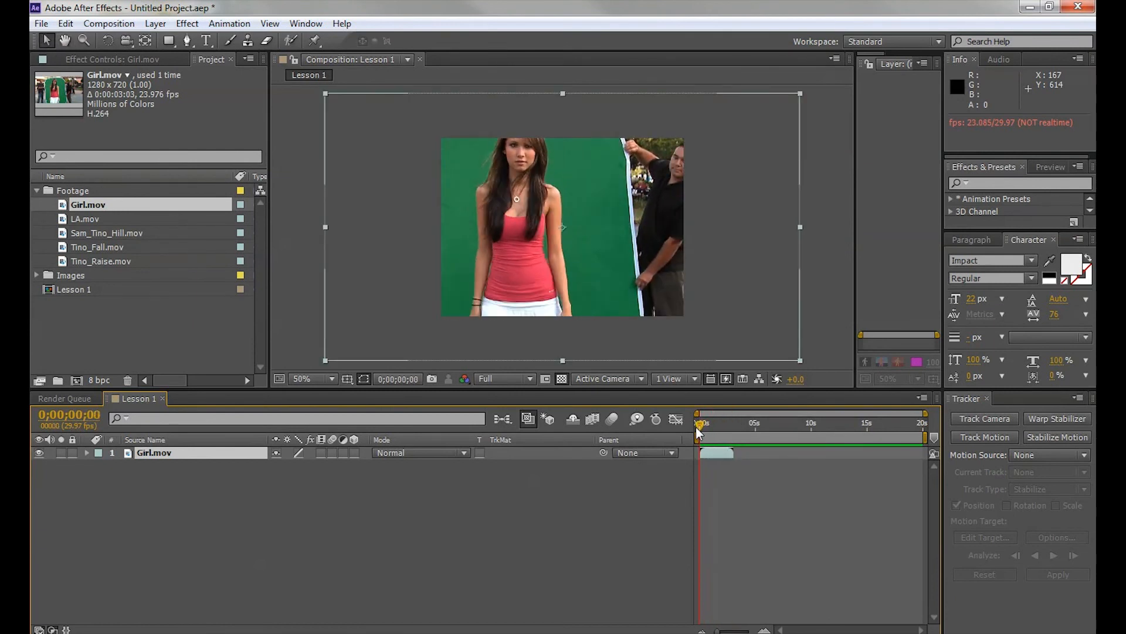
{"action": "key", "text": "space"}
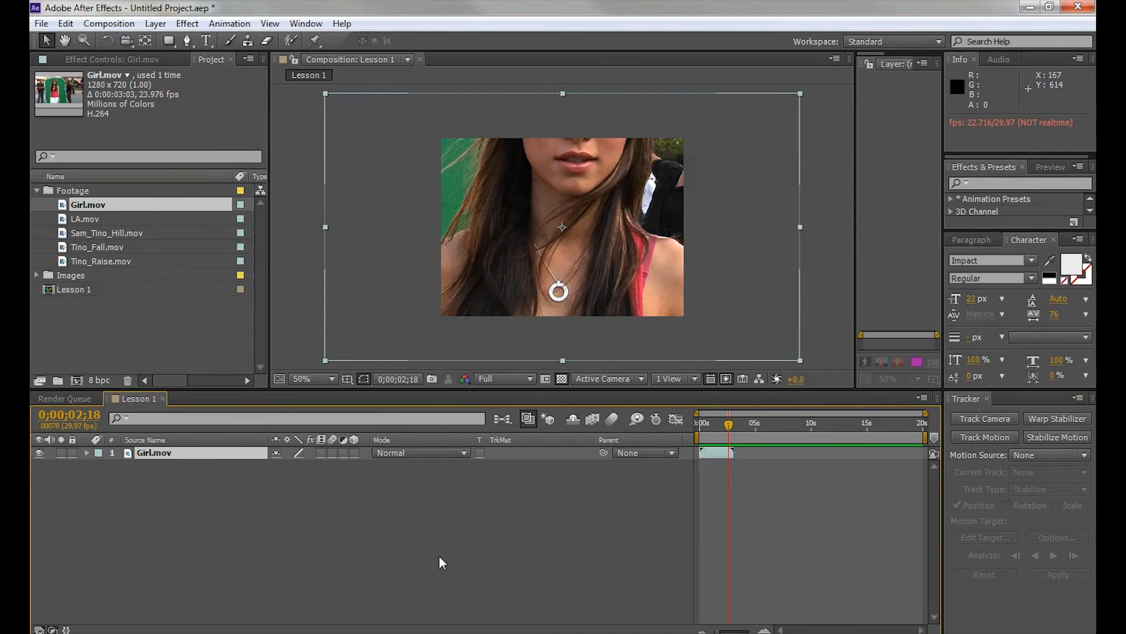
{"action": "left_click", "coordinate": [703, 424]}
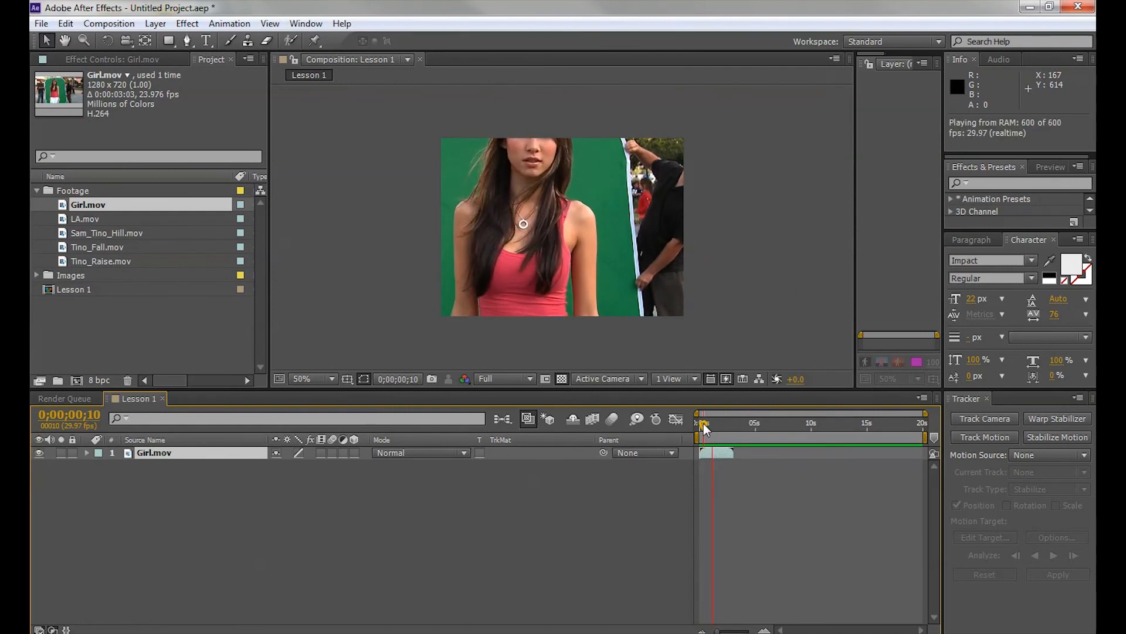
{"action": "key", "text": "space"}
{"action": "mouse_move", "coordinate": [715, 425]}
{"action": "left_mouse_down"}
{"action": "mouse_move", "coordinate": [726, 425]}
{"action": "mouse_move", "coordinate": [701, 426]}
{"action": "mouse_move", "coordinate": [730, 424]}
{"action": "left_mouse_up"}
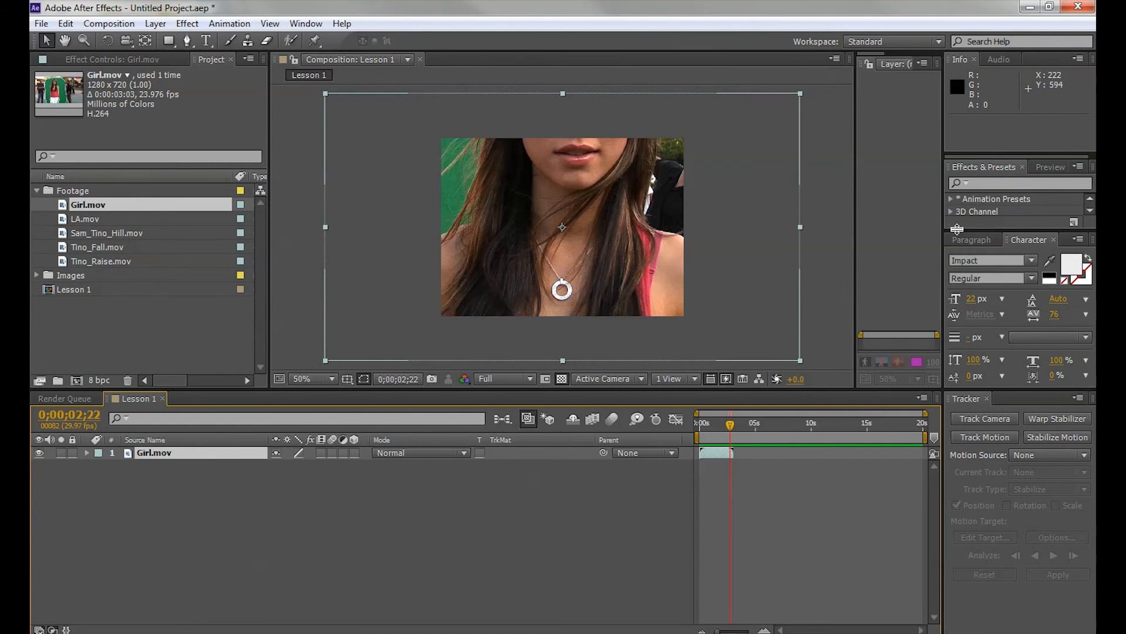
Widen the side panels, bring the Preview panel to the front and adjust its height so its playback controls fit.
{"action": "left_click_drag", "start_coordinate": [957, 228], "coordinate": [957, 290]}
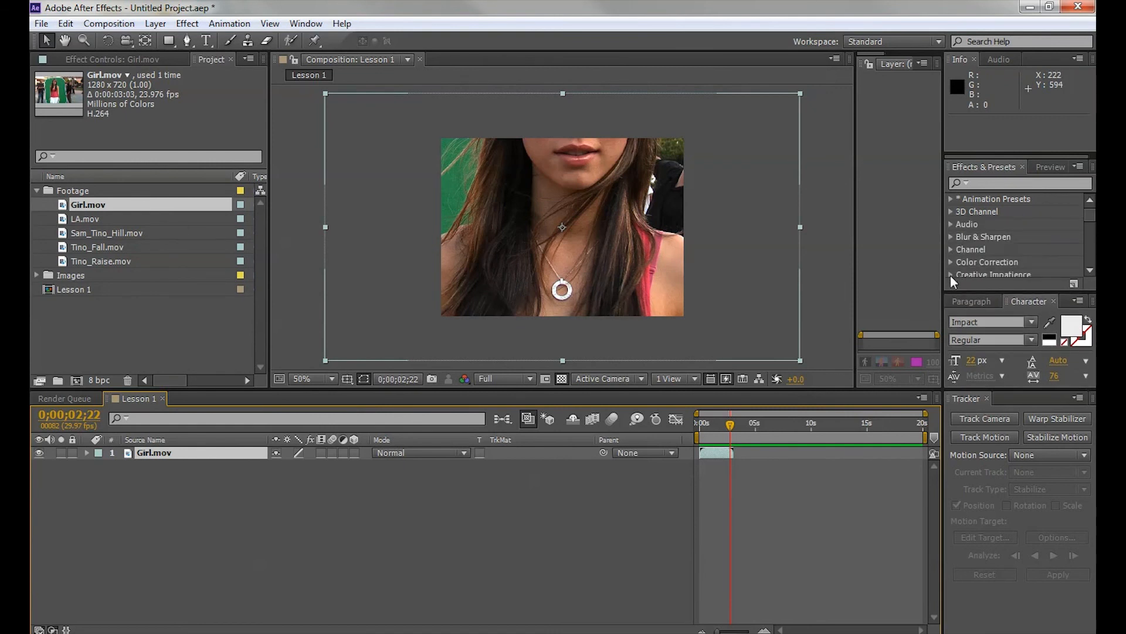
{"action": "left_click_drag", "start_coordinate": [946, 170], "coordinate": [903, 187]}
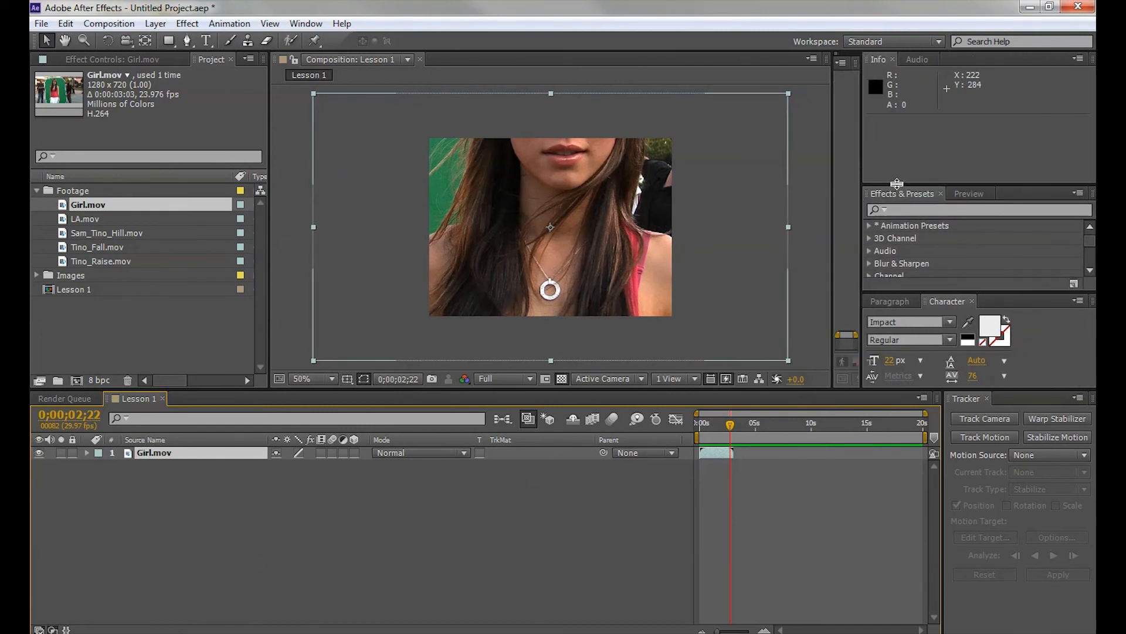
{"action": "left_click", "coordinate": [969, 194]}
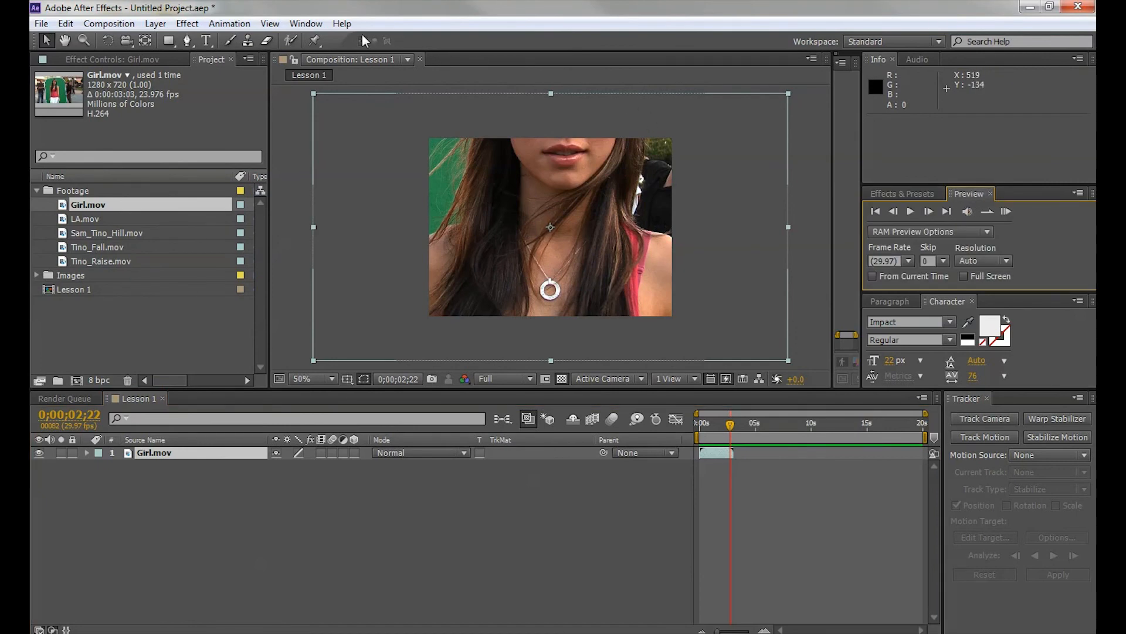
{"action": "left_click", "coordinate": [305, 24]}
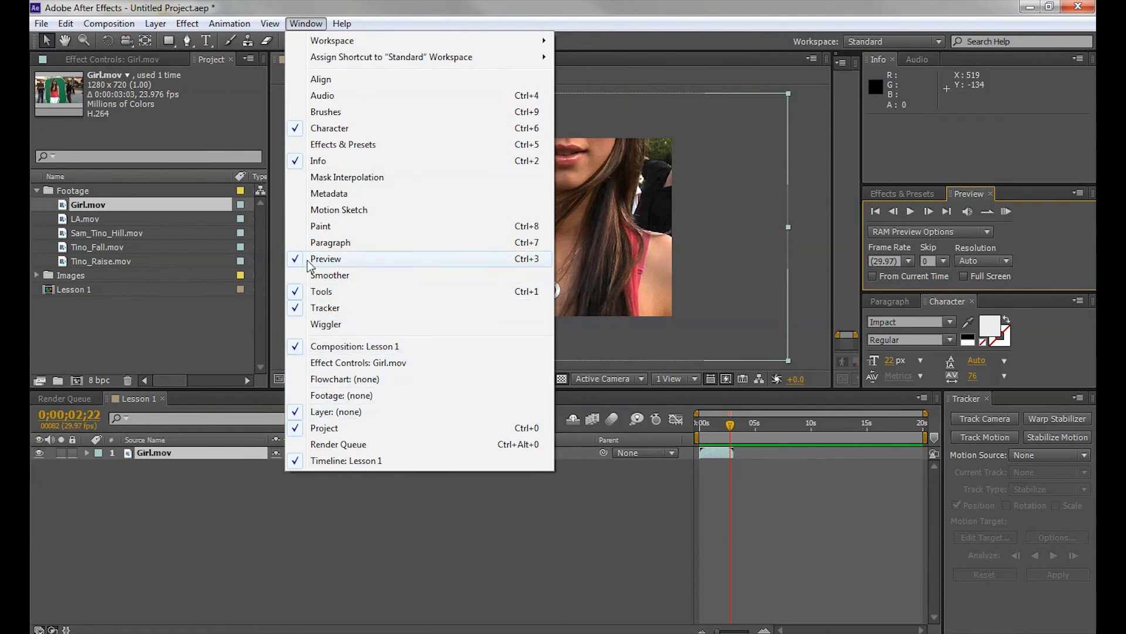
{"action": "left_click", "coordinate": [972, 195]}
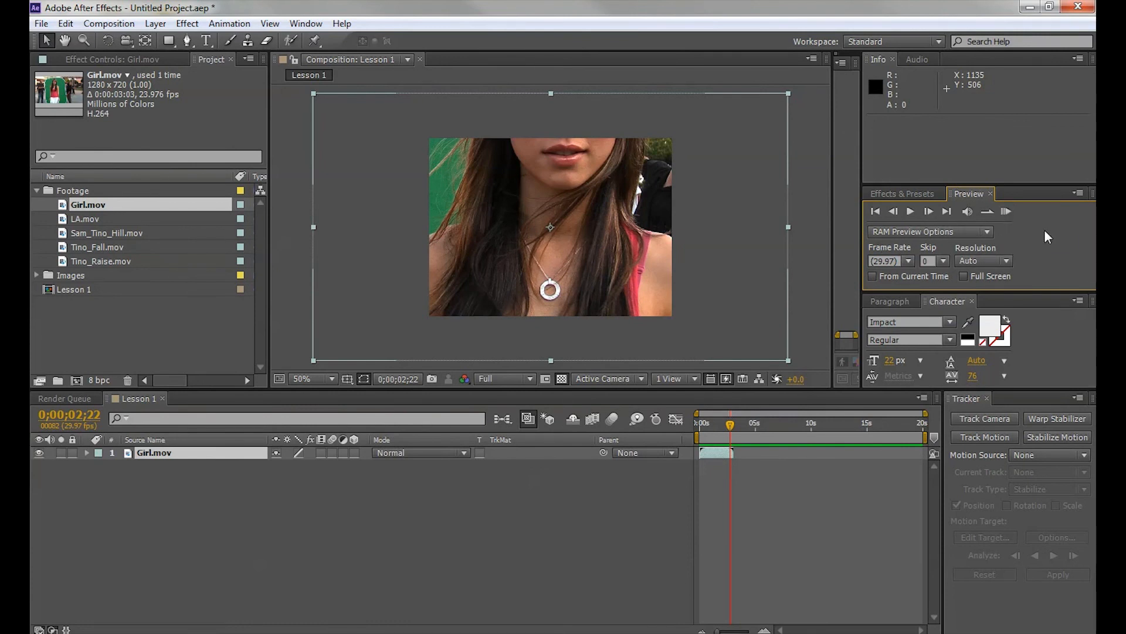
{"action": "left_click", "coordinate": [909, 259]}
{"action": "left_click", "coordinate": [910, 258]}
{"action": "left_click_drag", "start_coordinate": [1027, 292], "coordinate": [1022, 254]}
{"action": "mouse_move", "coordinate": [992, 151]}
{"action": "left_mouse_down"}
{"action": "mouse_move", "coordinate": [990, 202]}
{"action": "mouse_move", "coordinate": [990, 168]}
{"action": "left_mouse_up"}
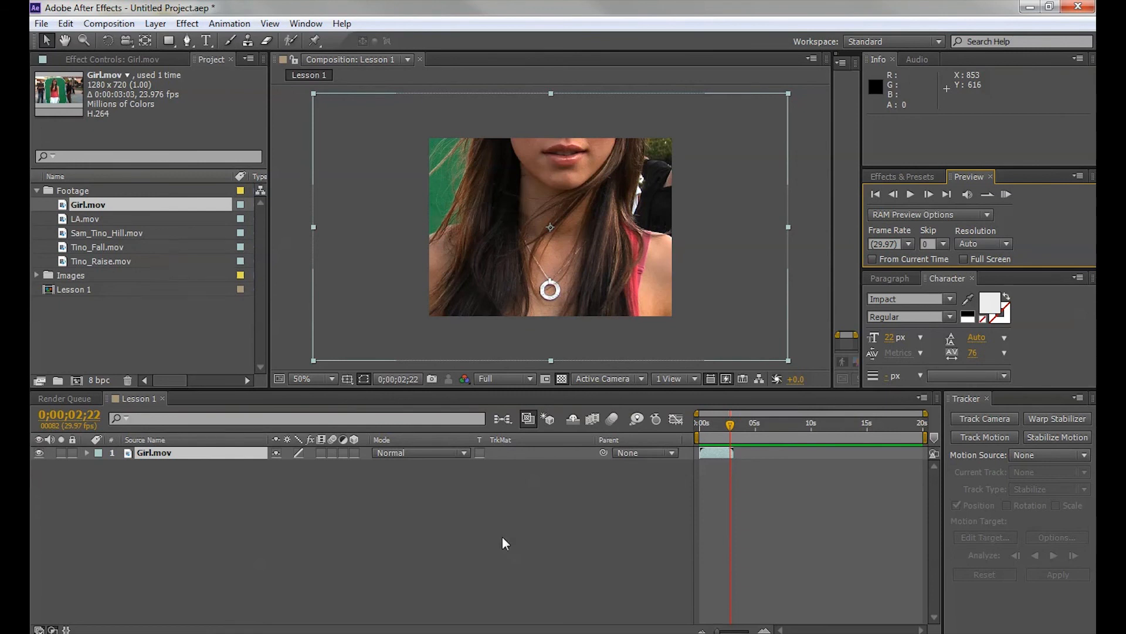
Trim the work area to span the Girl.mov clip, from 0;00;00;00 to 0;00;03;03.
{"action": "left_click", "coordinate": [804, 435]}
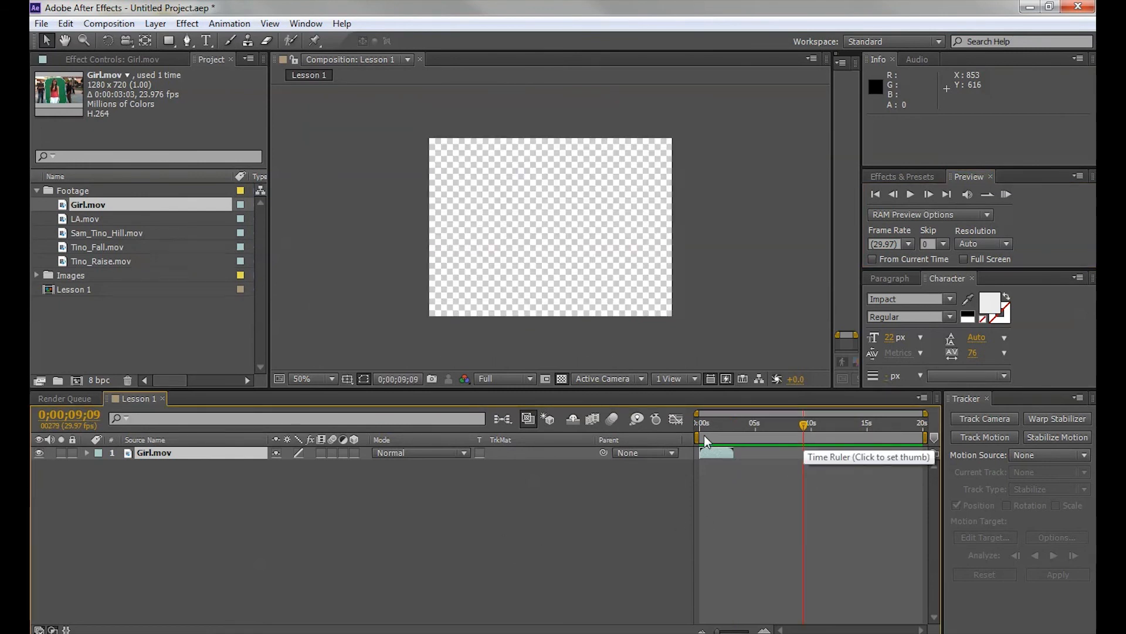
{"action": "left_click_drag", "start_coordinate": [921, 439], "coordinate": [761, 436]}
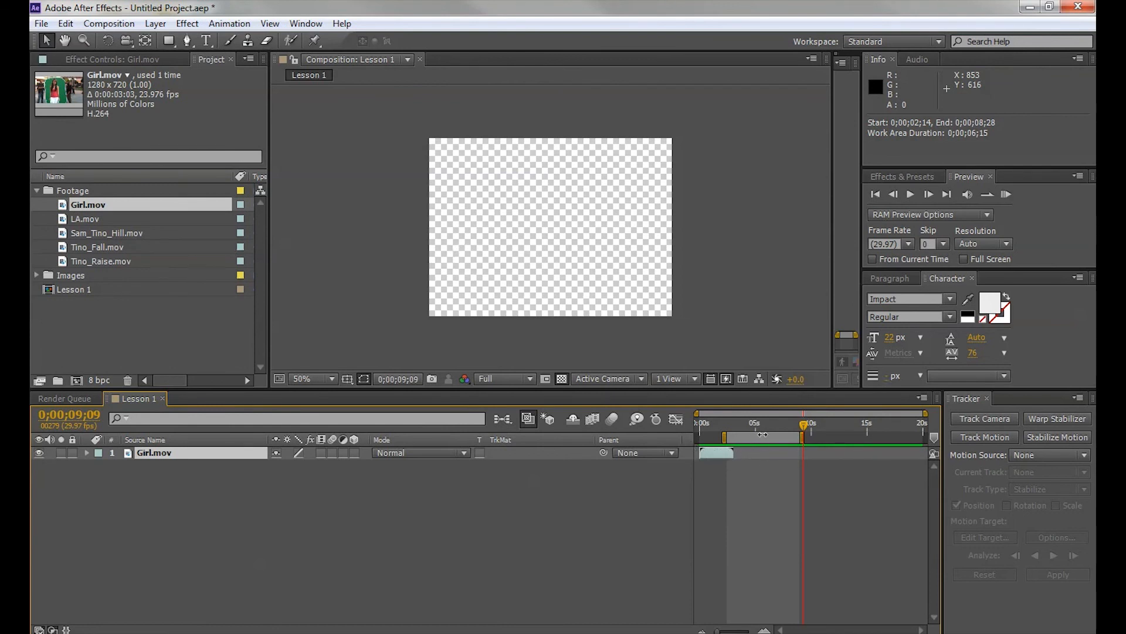
{"action": "left_click_drag", "start_coordinate": [764, 437], "coordinate": [730, 440]}
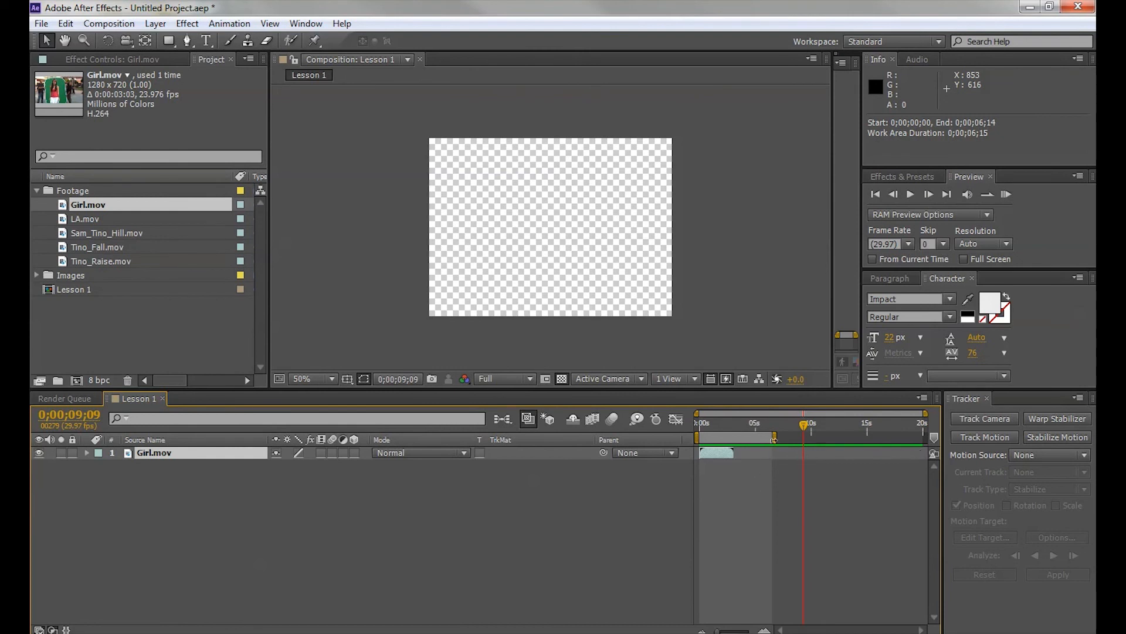
{"action": "left_click_drag", "start_coordinate": [774, 437], "coordinate": [738, 433]}
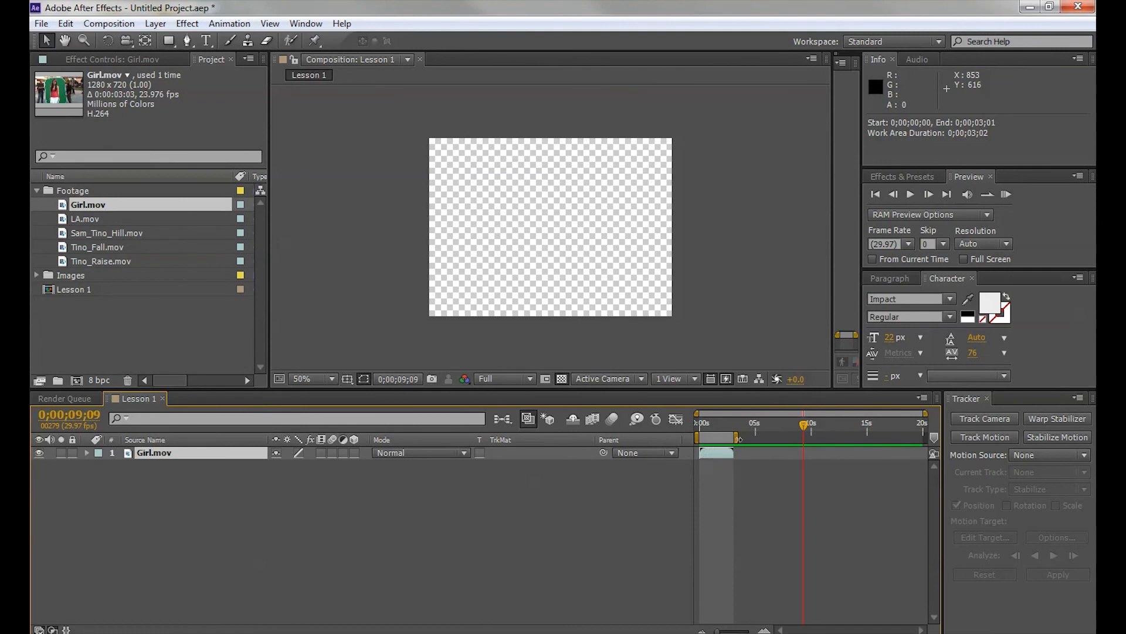
{"action": "left_click", "coordinate": [730, 422]}
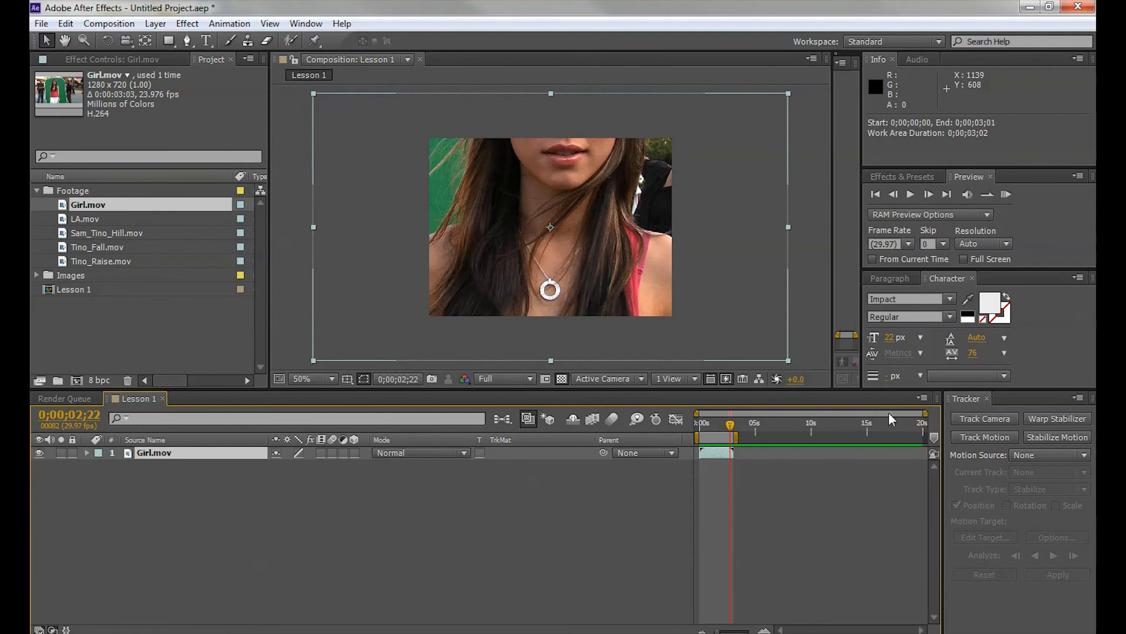
{"action": "left_click_drag", "start_coordinate": [926, 413], "coordinate": [739, 419]}
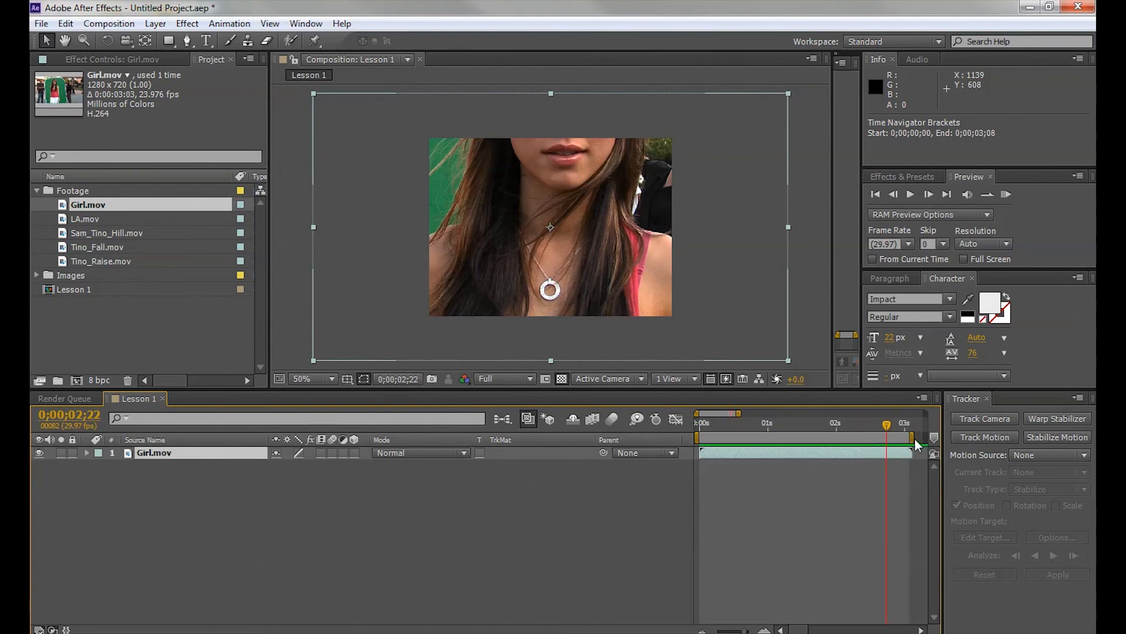
{"action": "left_click_drag", "start_coordinate": [913, 437], "coordinate": [918, 437]}
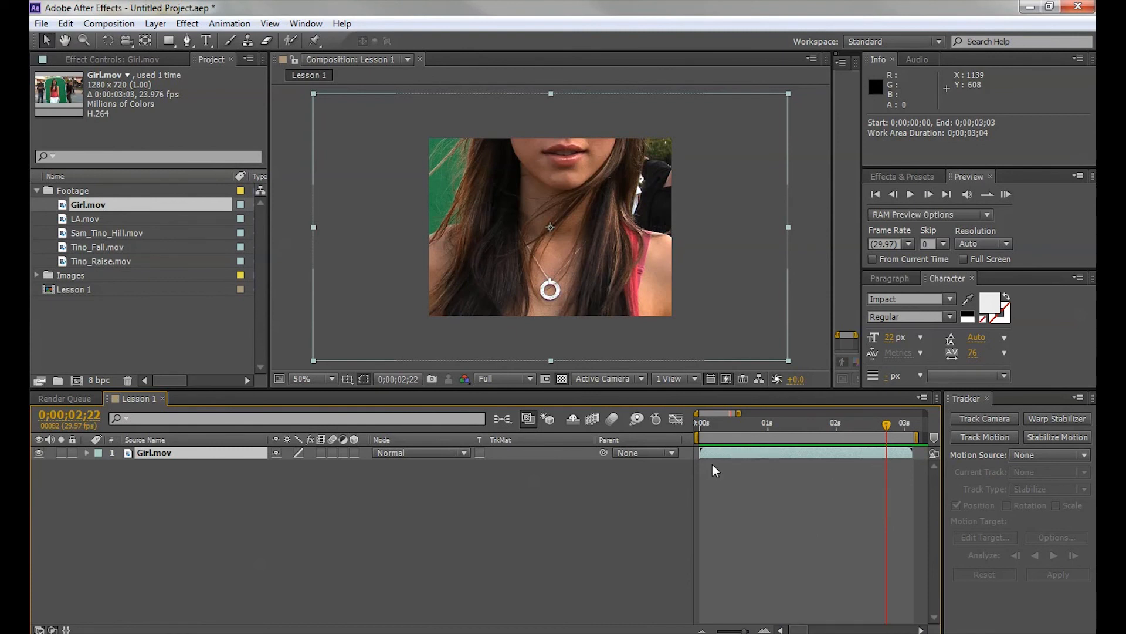
Move the current time to 0;00;02;04 and zoom the timeline out to show about the first 15 seconds.
{"action": "left_click_drag", "start_coordinate": [749, 629], "coordinate": [745, 630]}
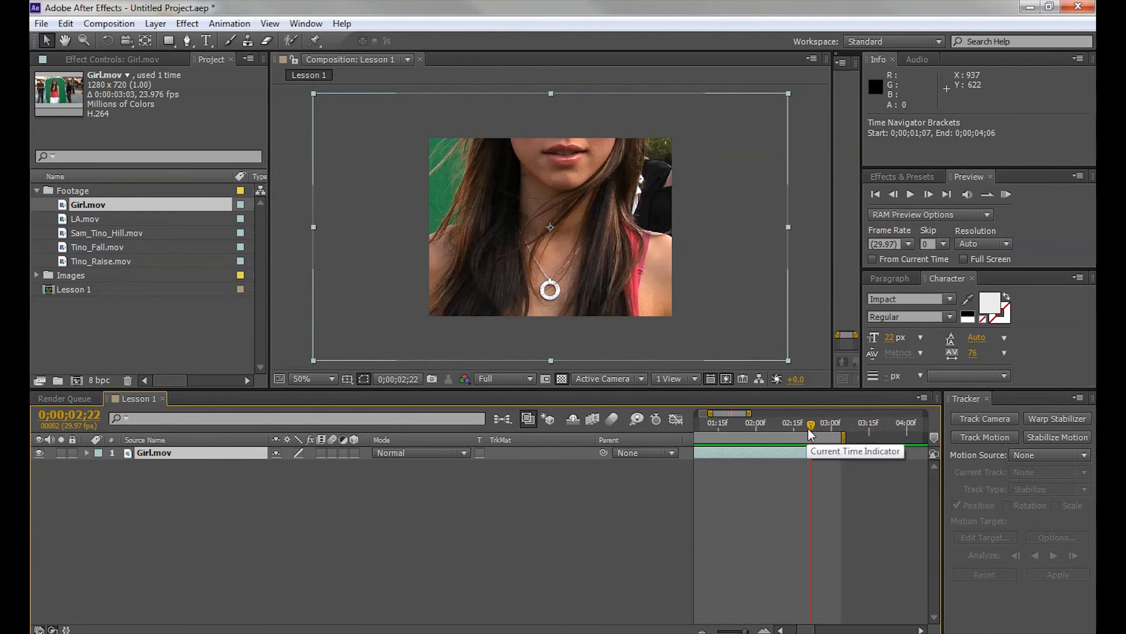
{"action": "left_click_drag", "start_coordinate": [808, 428], "coordinate": [767, 423]}
{"action": "left_click_drag", "start_coordinate": [745, 631], "coordinate": [723, 631]}
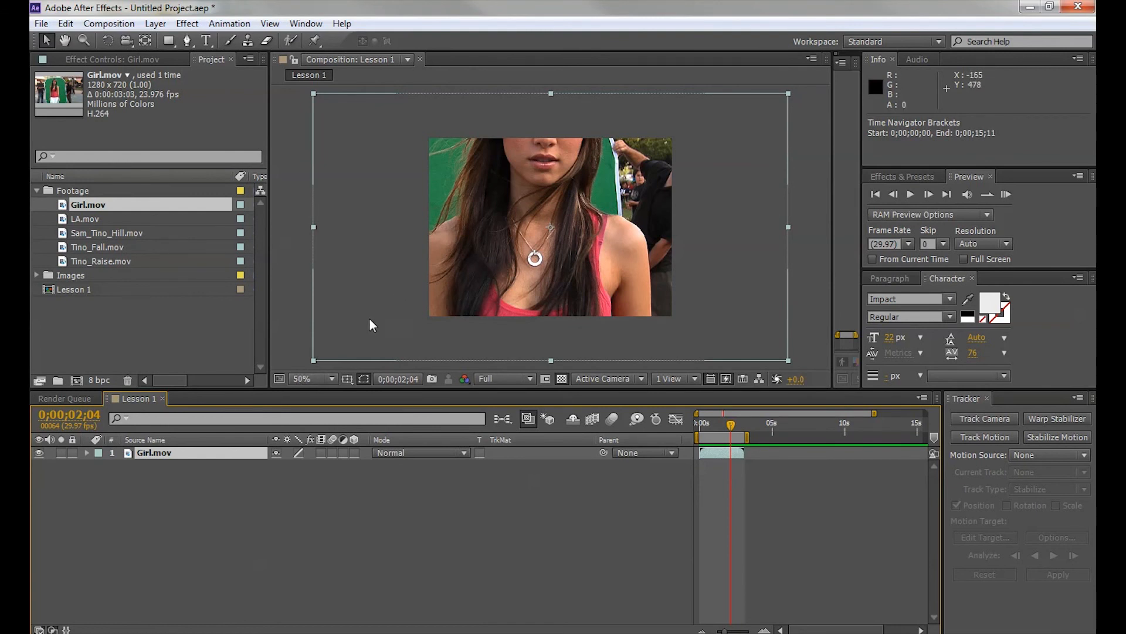
Try the composition view's magnification at Fit and at 25%.
{"action": "left_click", "coordinate": [333, 379]}
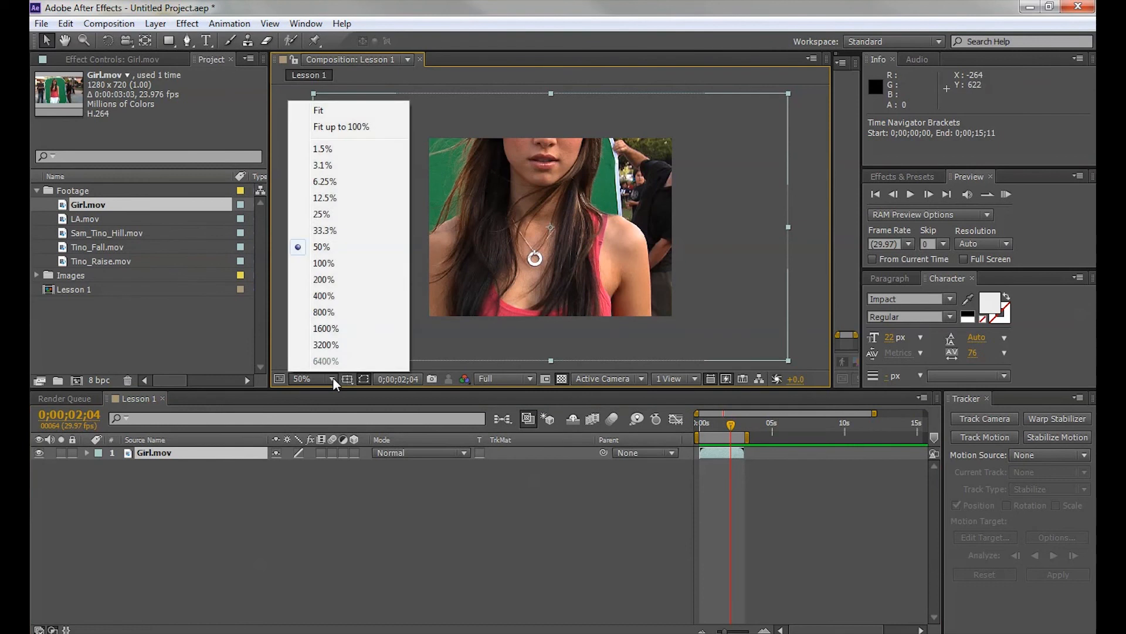
{"action": "left_click", "coordinate": [321, 111]}
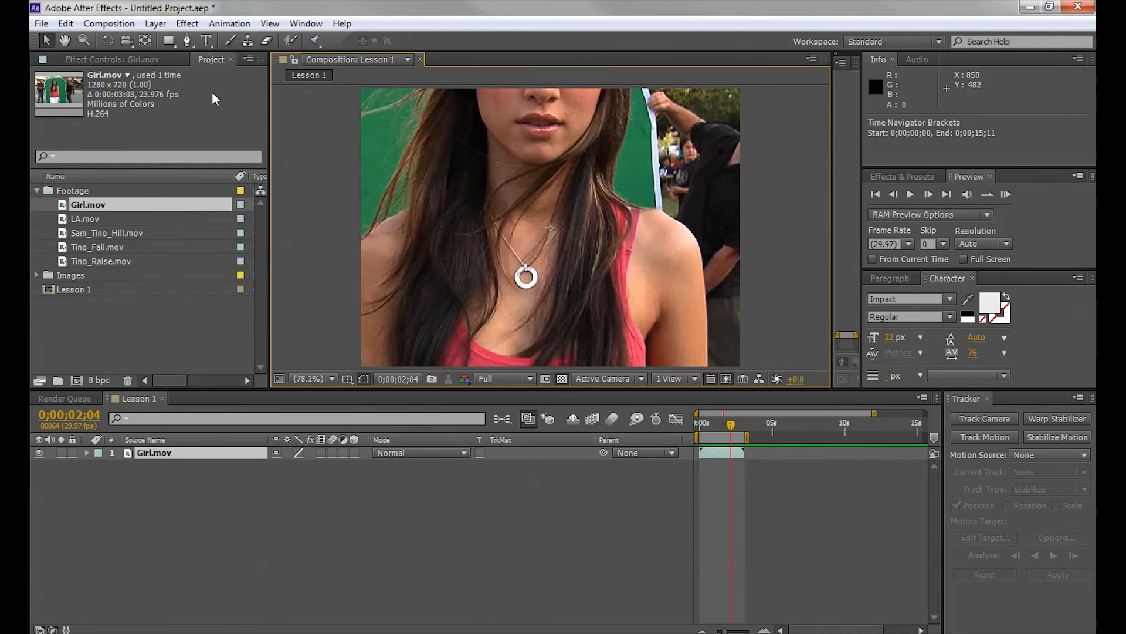
{"action": "left_click", "coordinate": [332, 379]}
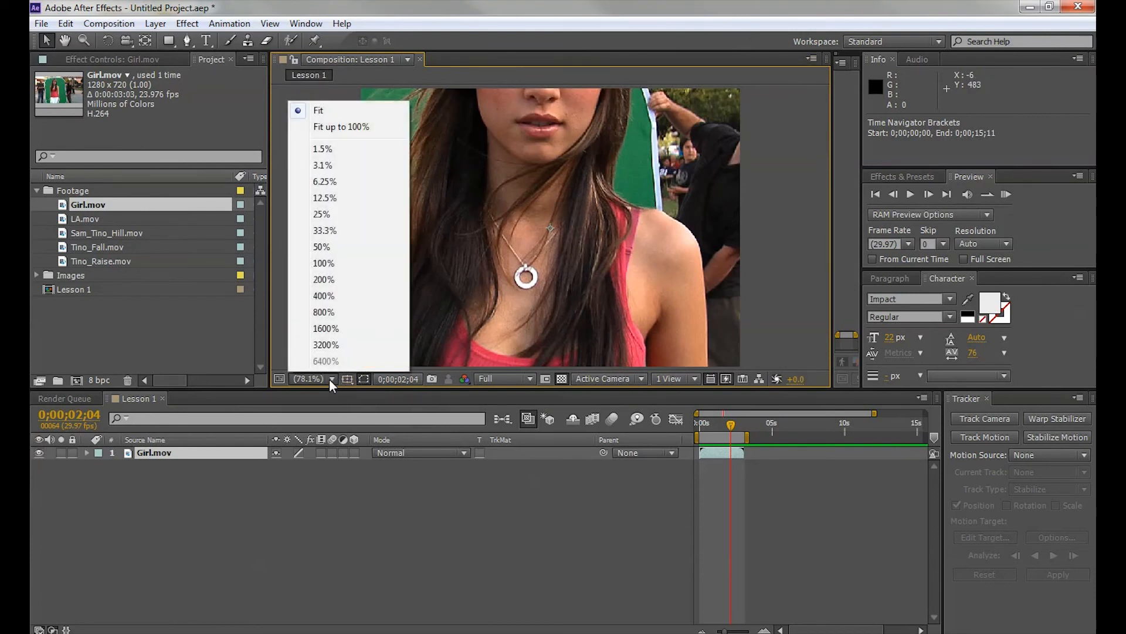
{"action": "left_click", "coordinate": [324, 214]}
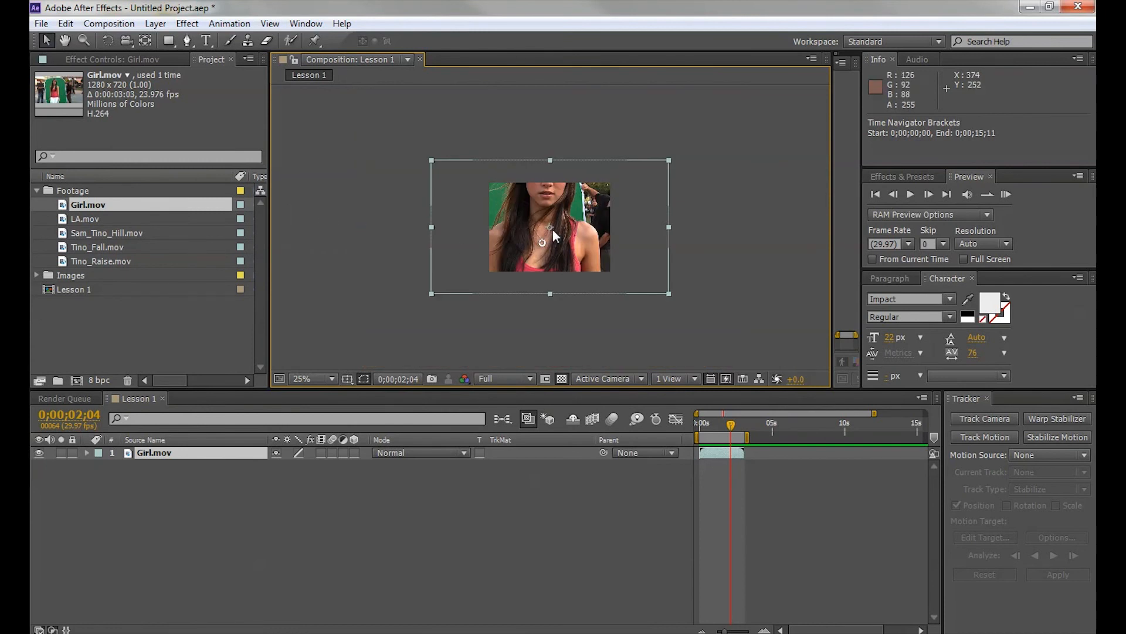
Activate the Hand tool and zoom the composition view in and out, ending at 100%.
{"action": "key", "text": "h"}
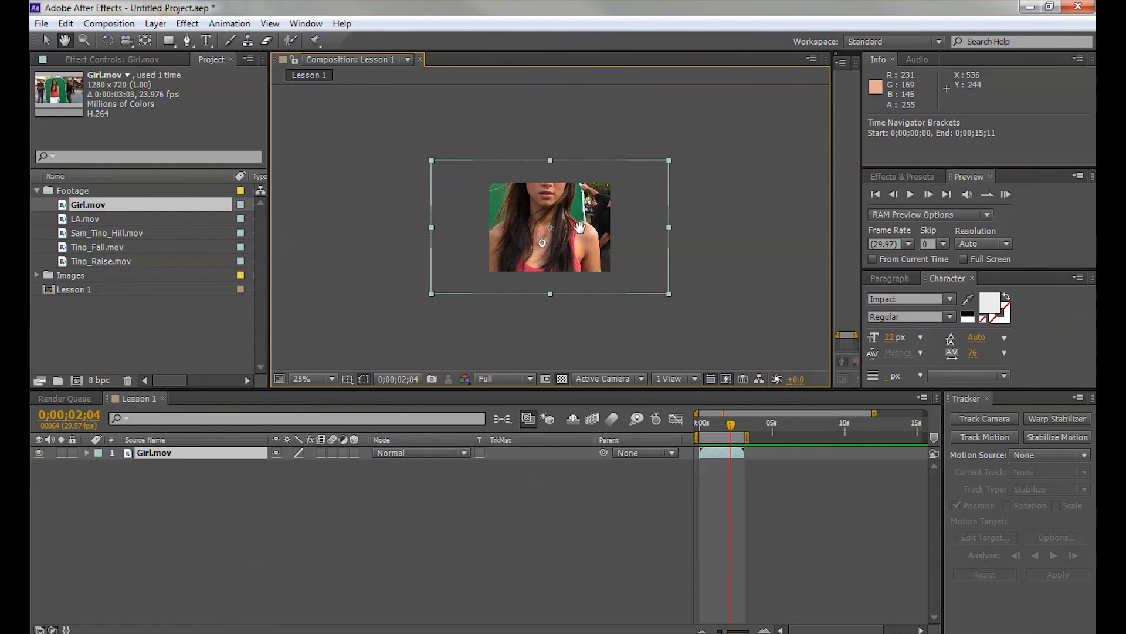
{"action": "key", "text": "period"}
{"action": "key", "text": "period"}
{"action": "key", "text": "comma"}
{"action": "key", "text": "comma"}
{"action": "key", "text": "period"}
{"action": "key", "text": "period"}
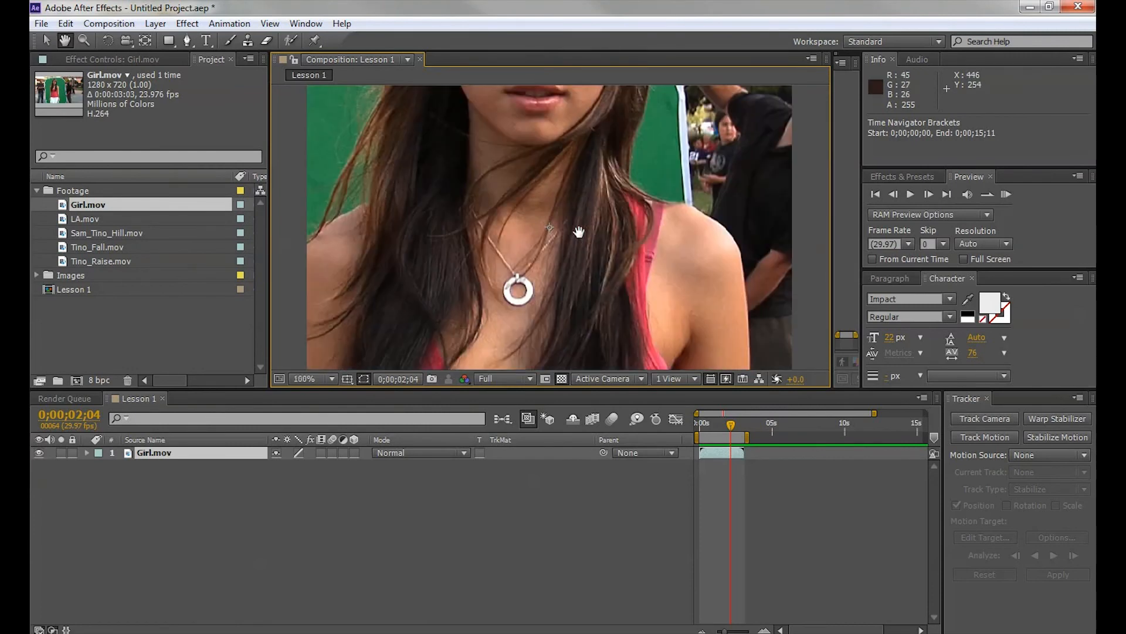
Zoom and pan the composition view to a 200% close-up of the girl's shoulder.
{"action": "key", "text": "comma"}
{"action": "mouse_move", "coordinate": [546, 188]}
{"action": "left_mouse_down"}
{"action": "mouse_move", "coordinate": [548, 210]}
{"action": "mouse_move", "coordinate": [550, 183]}
{"action": "mouse_move", "coordinate": [465, 220]}
{"action": "mouse_move", "coordinate": [542, 203]}
{"action": "left_mouse_up"}
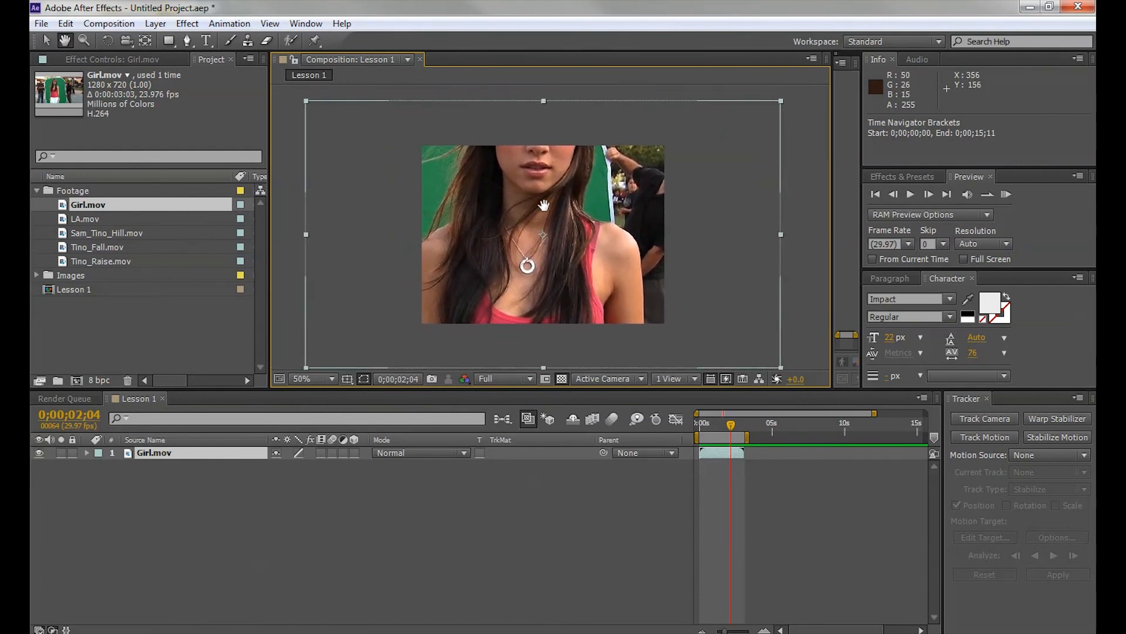
{"action": "scroll", "coordinate": [542, 203], "scroll_direction": "up", "scroll_amount": 3}
{"action": "scroll", "coordinate": [543, 205], "scroll_direction": "down", "scroll_amount": 1}
{"action": "left_click_drag", "start_coordinate": [717, 185], "coordinate": [587, 207]}
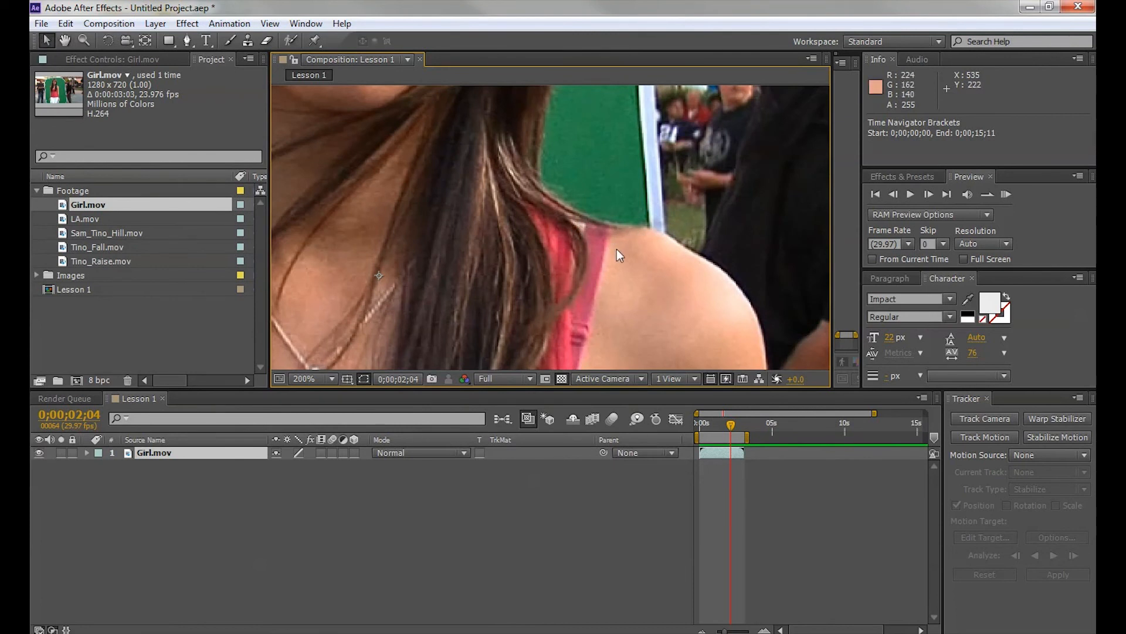
Return the composition view to 50% magnification and pan the image back towards the middle of the view.
{"action": "key", "text": "space"}
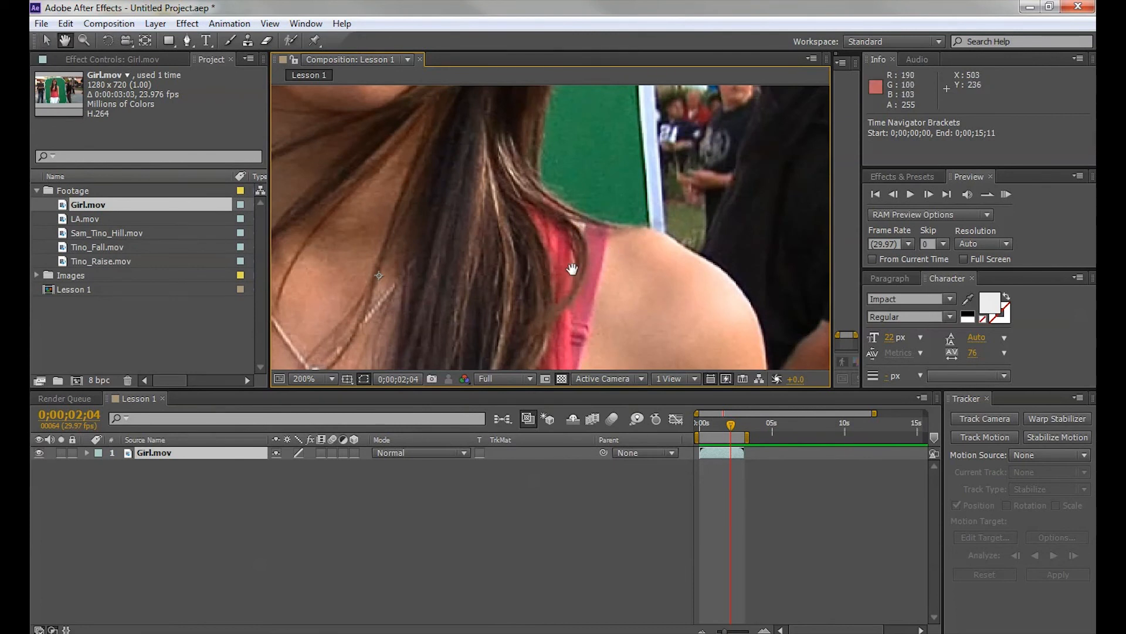
{"action": "scroll", "coordinate": [573, 270], "scroll_direction": "down", "scroll_amount": 3}
{"action": "scroll", "coordinate": [574, 271], "scroll_direction": "up", "scroll_amount": 1}
{"action": "key", "text": "space"}
{"action": "left_click_drag", "start_coordinate": [505, 257], "coordinate": [566, 242]}
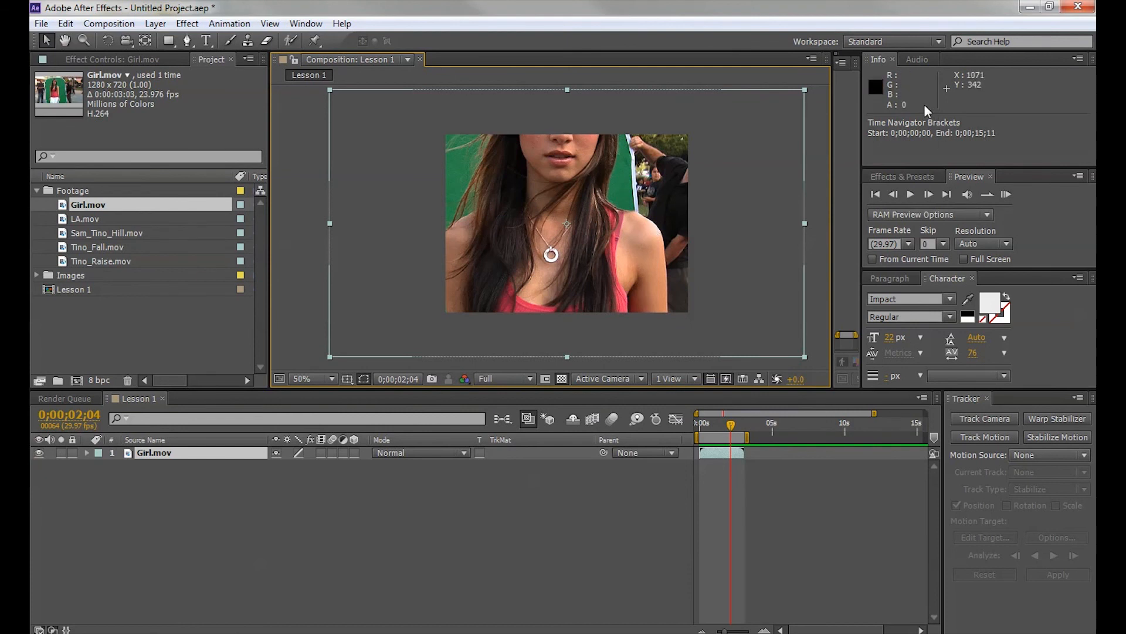
Resize the workspace panels, narrowing the Info and Preview column, making Info taller and widening the Composition panel.
{"action": "left_click_drag", "start_coordinate": [862, 137], "coordinate": [1009, 144]}
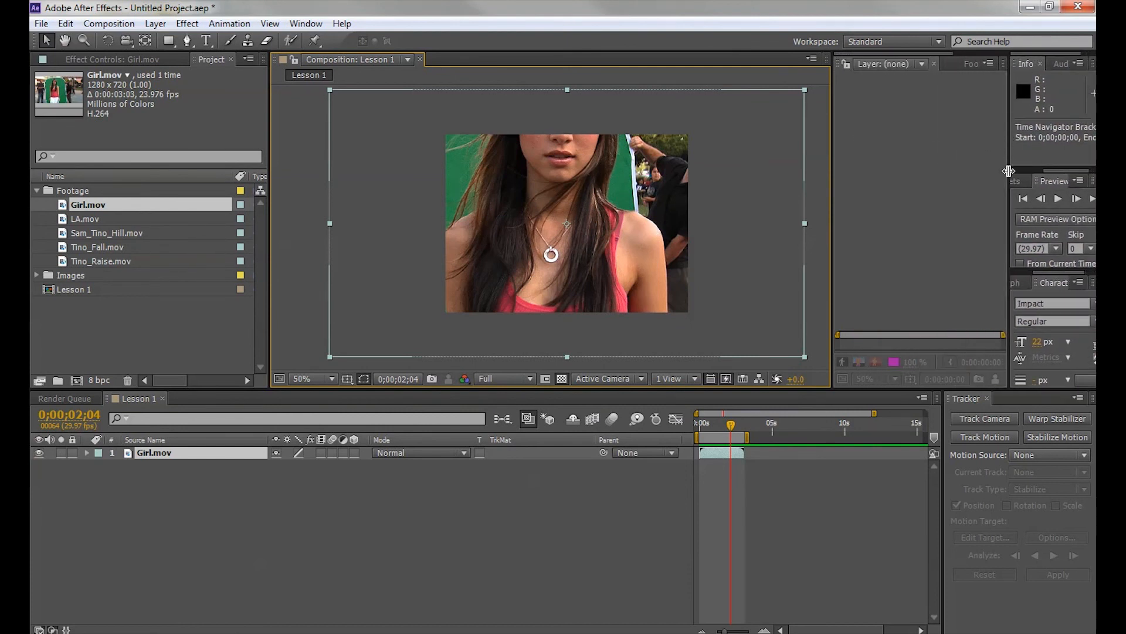
{"action": "mouse_move", "coordinate": [1038, 170]}
{"action": "left_mouse_down"}
{"action": "mouse_move", "coordinate": [1037, 154]}
{"action": "mouse_move", "coordinate": [1036, 188]}
{"action": "left_mouse_up"}
{"action": "left_click_drag", "start_coordinate": [836, 186], "coordinate": [905, 184]}
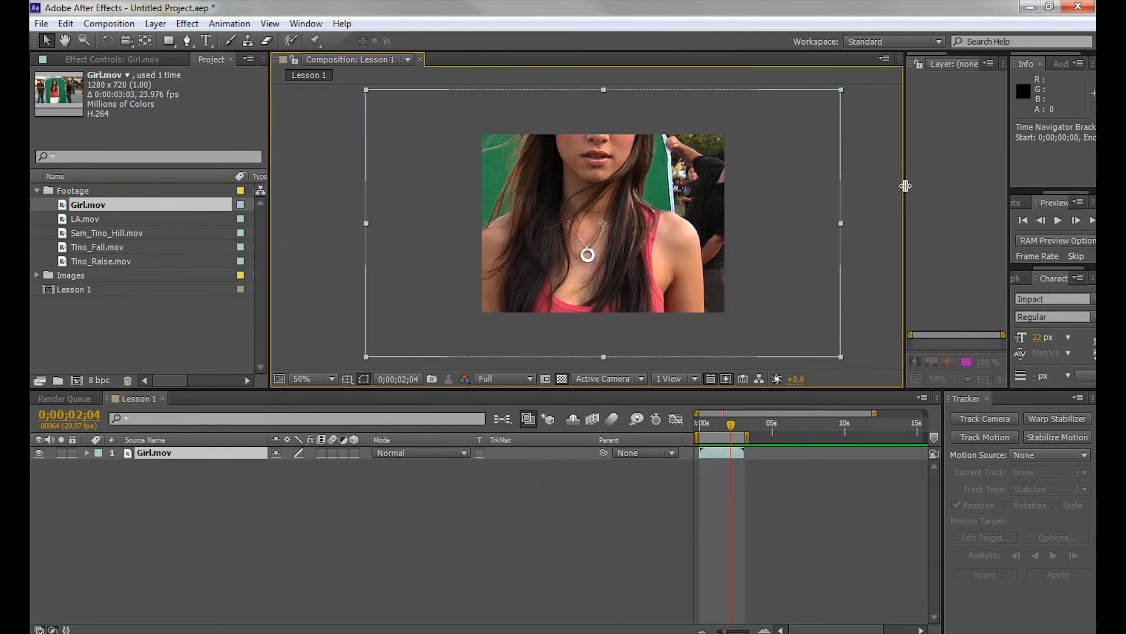
{"action": "mouse_move", "coordinate": [911, 66]}
{"action": "left_mouse_down"}
{"action": "mouse_move", "coordinate": [882, 111]}
{"action": "mouse_move", "coordinate": [813, 110]}
{"action": "mouse_move", "coordinate": [913, 93]}
{"action": "mouse_move", "coordinate": [933, 68]}
{"action": "left_mouse_up"}
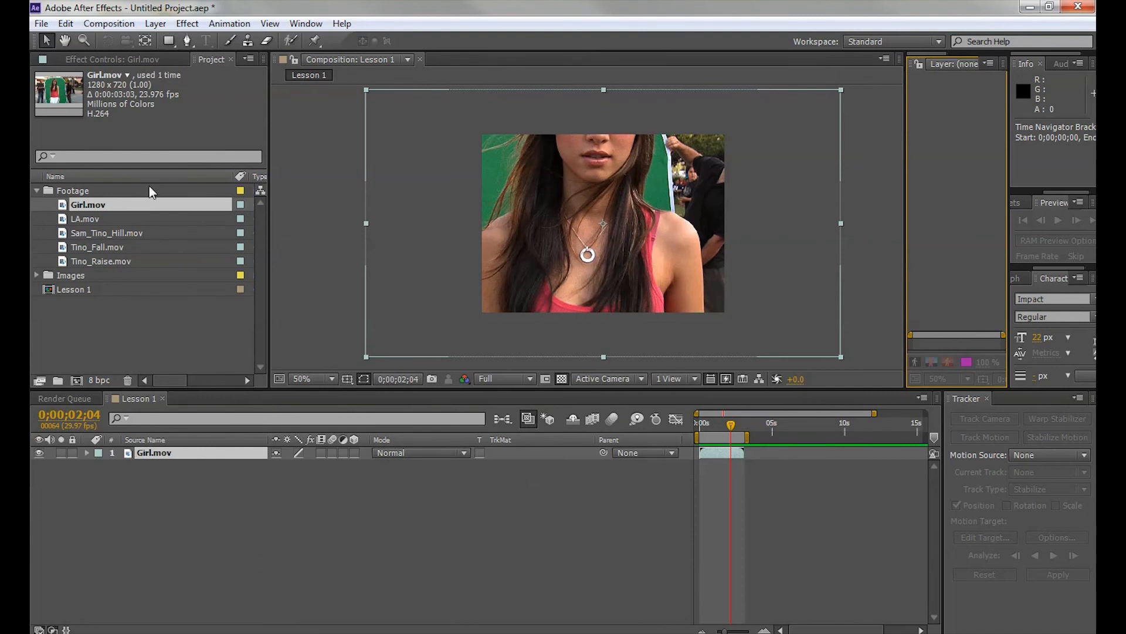
Maximize the Composition panel, set its magnification to 100% and restore the panel layout.
{"action": "left_click", "coordinate": [340, 245]}
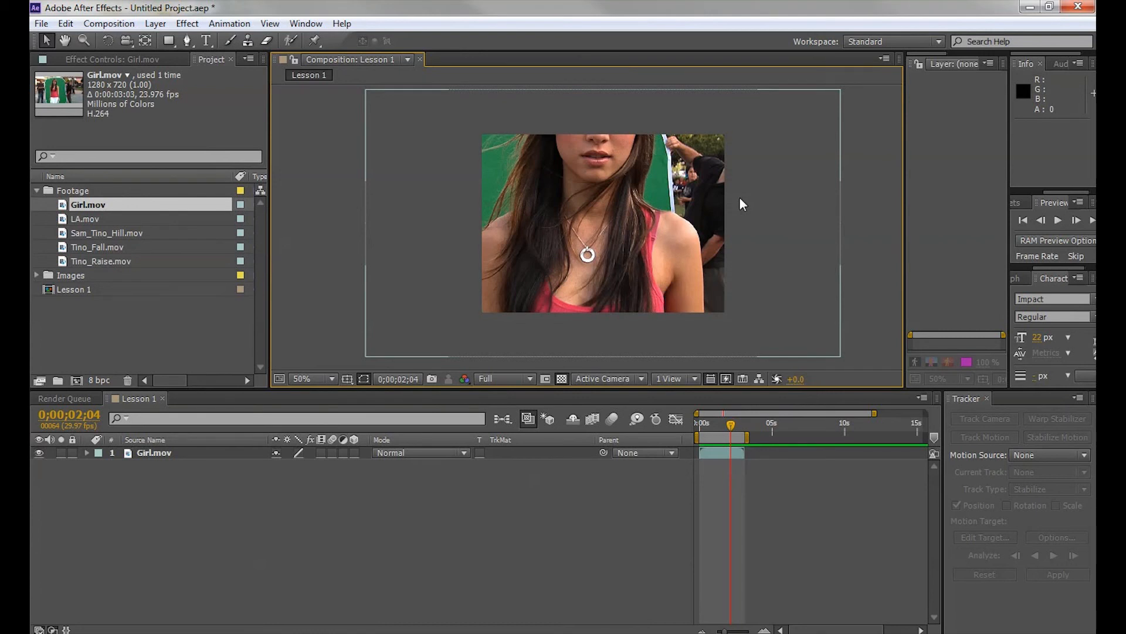
{"action": "key", "text": "grave"}
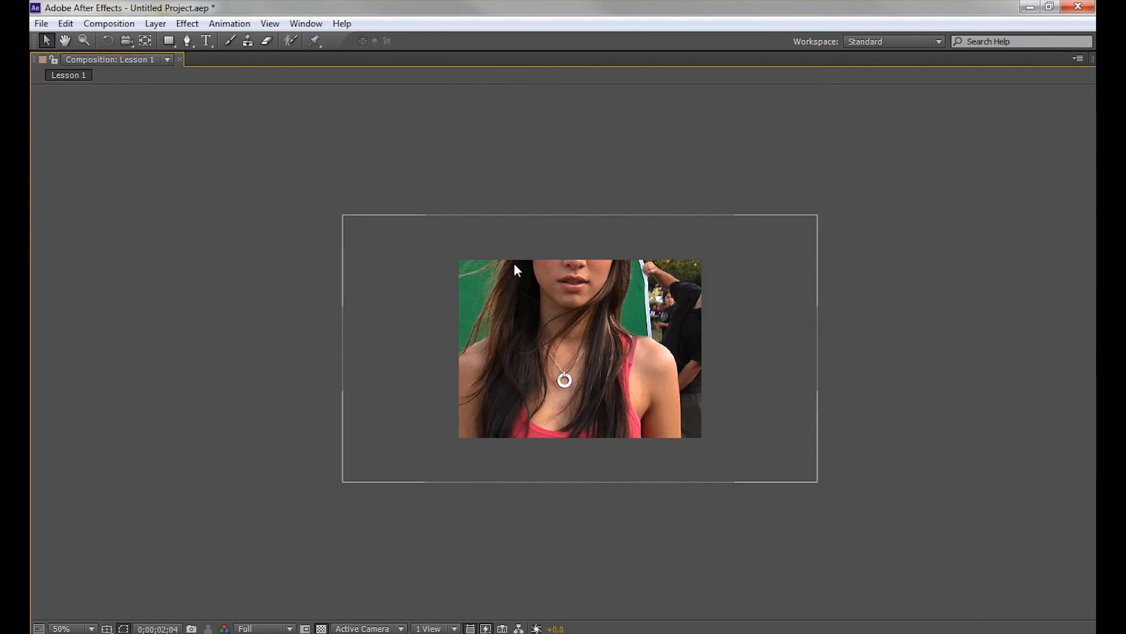
{"action": "left_click", "coordinate": [91, 628]}
{"action": "left_click", "coordinate": [83, 513]}
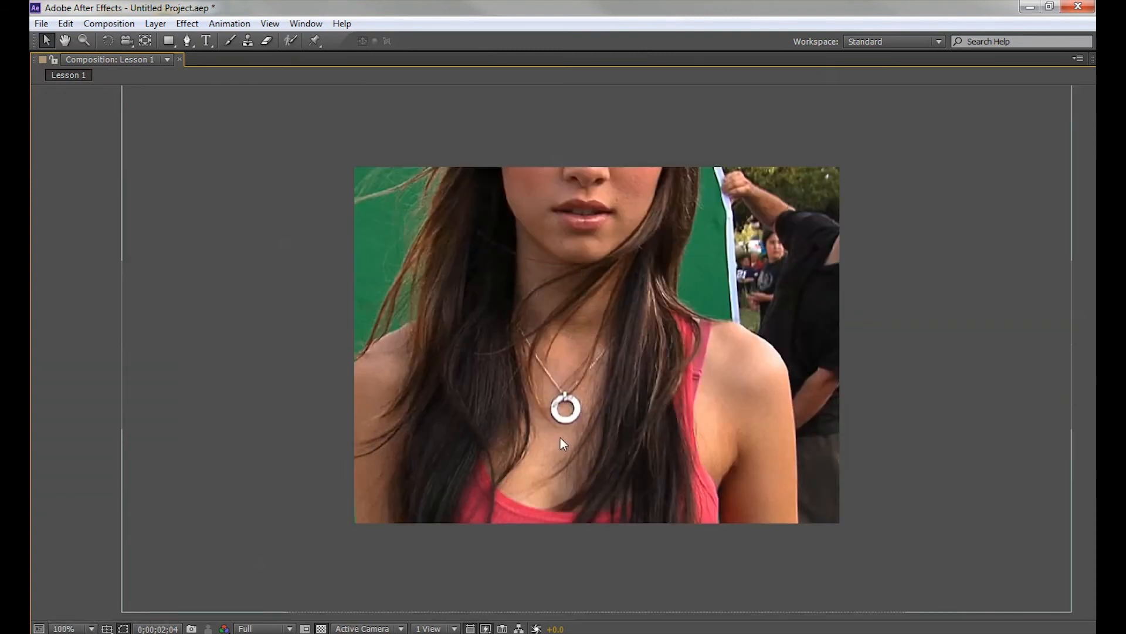
{"action": "key", "text": "grave"}
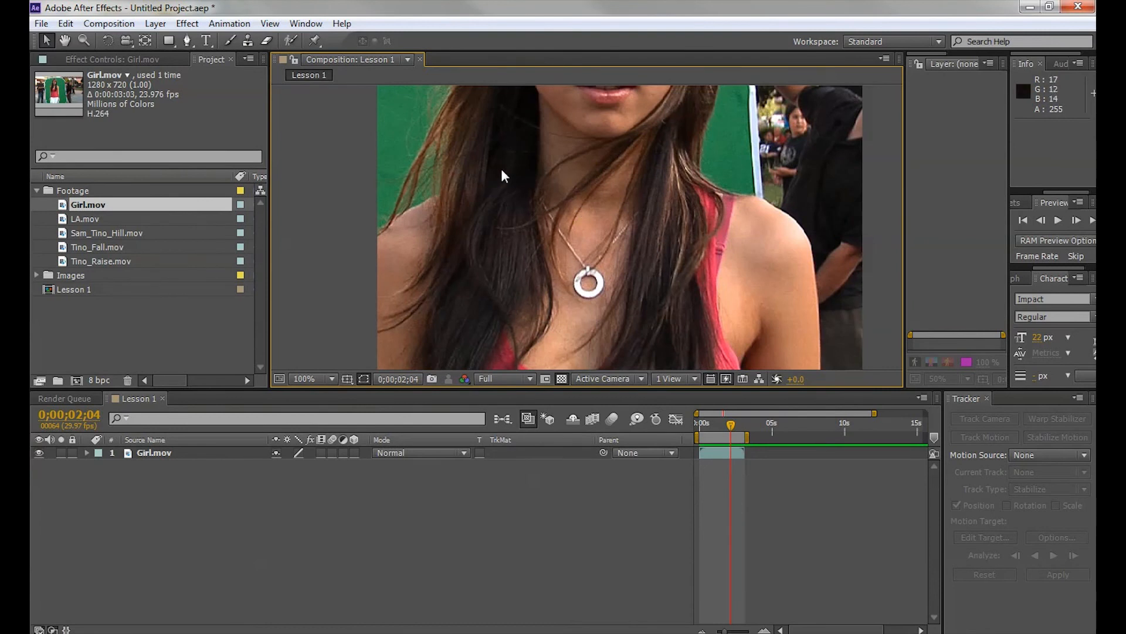
Maximize the Lesson 1 timeline panel to full-window size and restore the panel layout.
{"action": "left_click", "coordinate": [500, 510]}
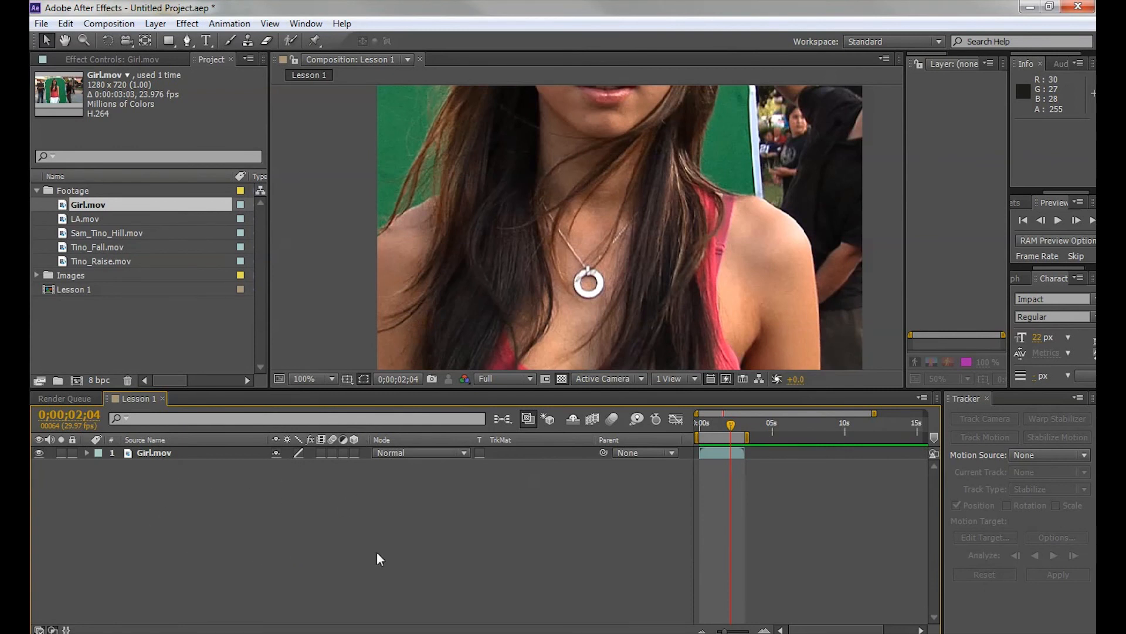
{"action": "key", "text": "grave"}
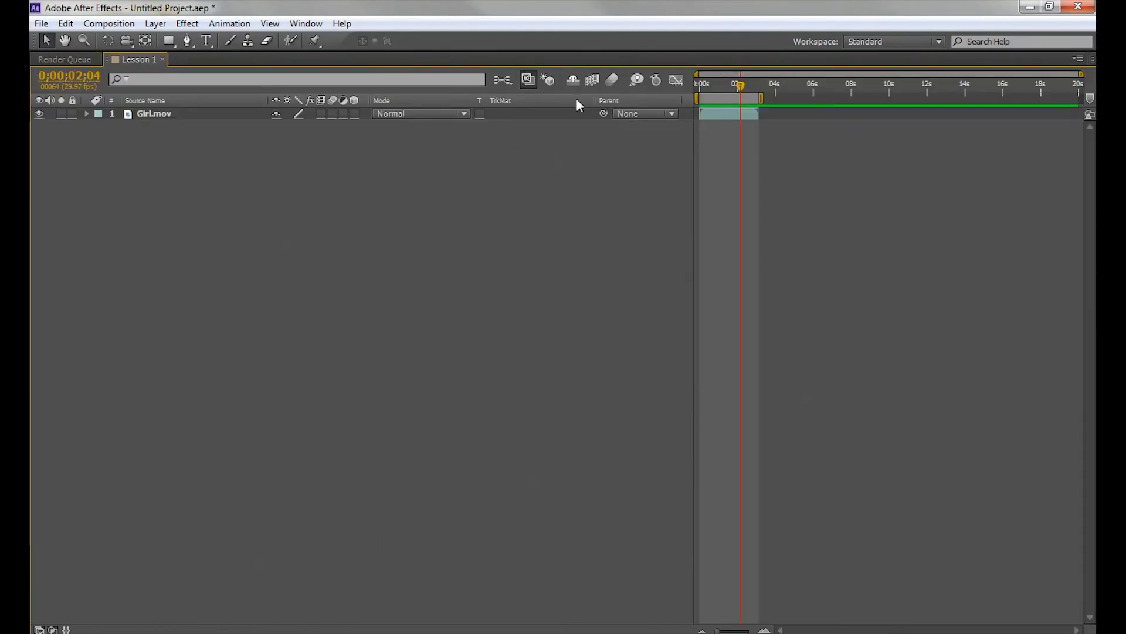
{"action": "key", "text": "grave"}
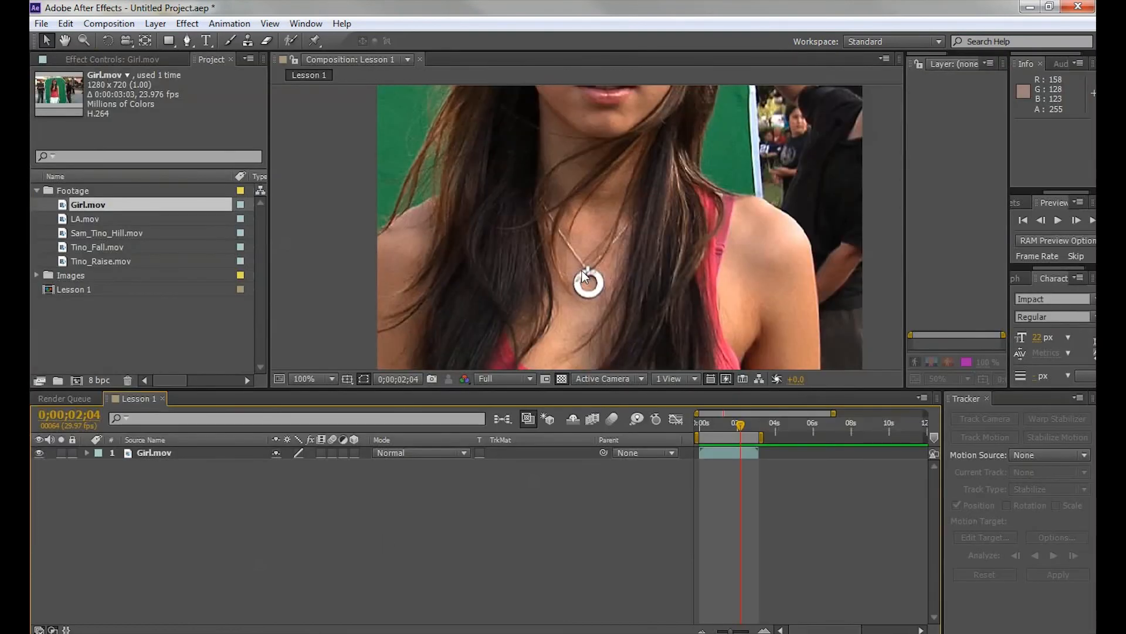